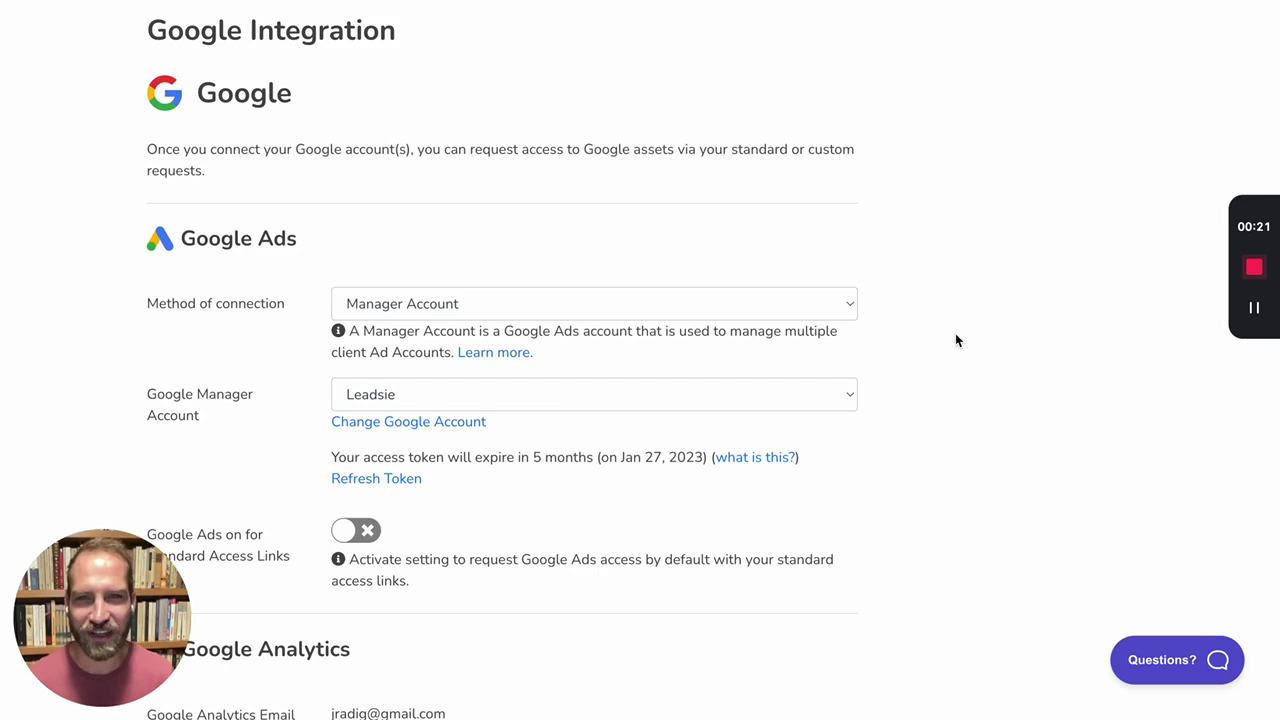
{"action": "scroll", "coordinate": [955, 340], "scroll_direction": "down", "scroll_amount": 1}
{"action": "scroll", "coordinate": [597, 206], "scroll_direction": "up", "scroll_amount": 2}
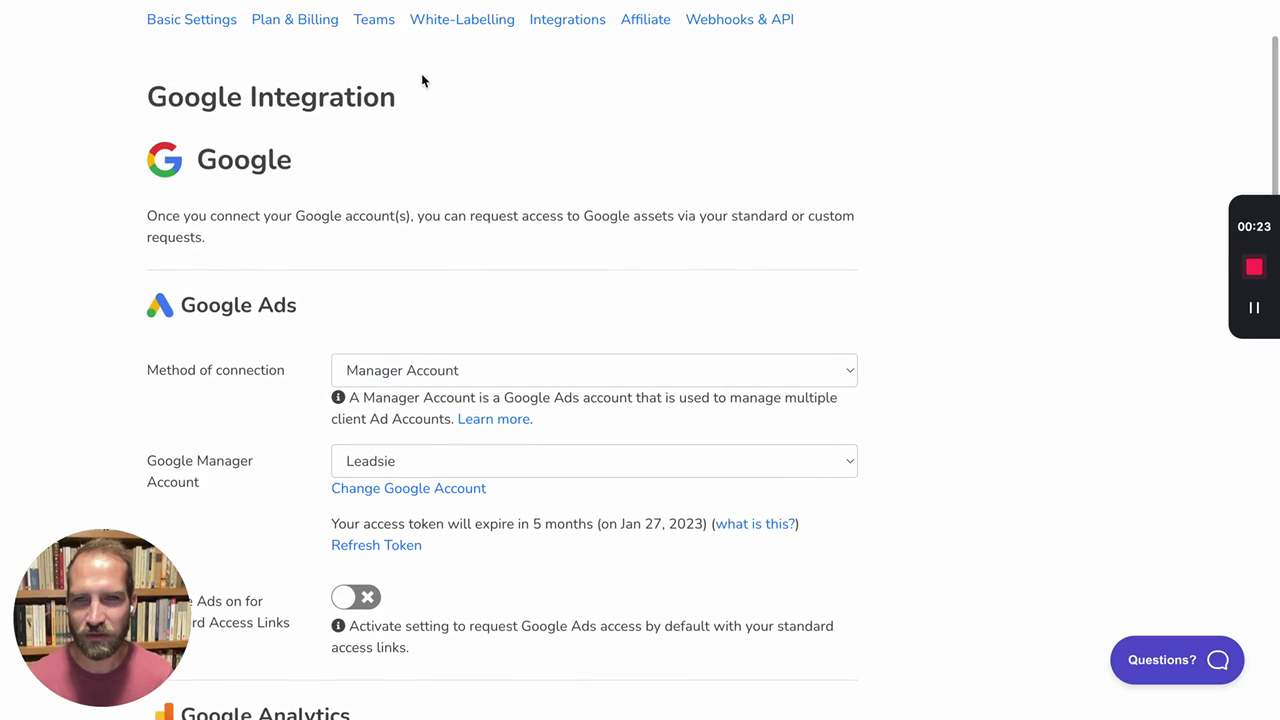
{"action": "scroll", "coordinate": [566, 172], "scroll_direction": "down", "scroll_amount": 3}
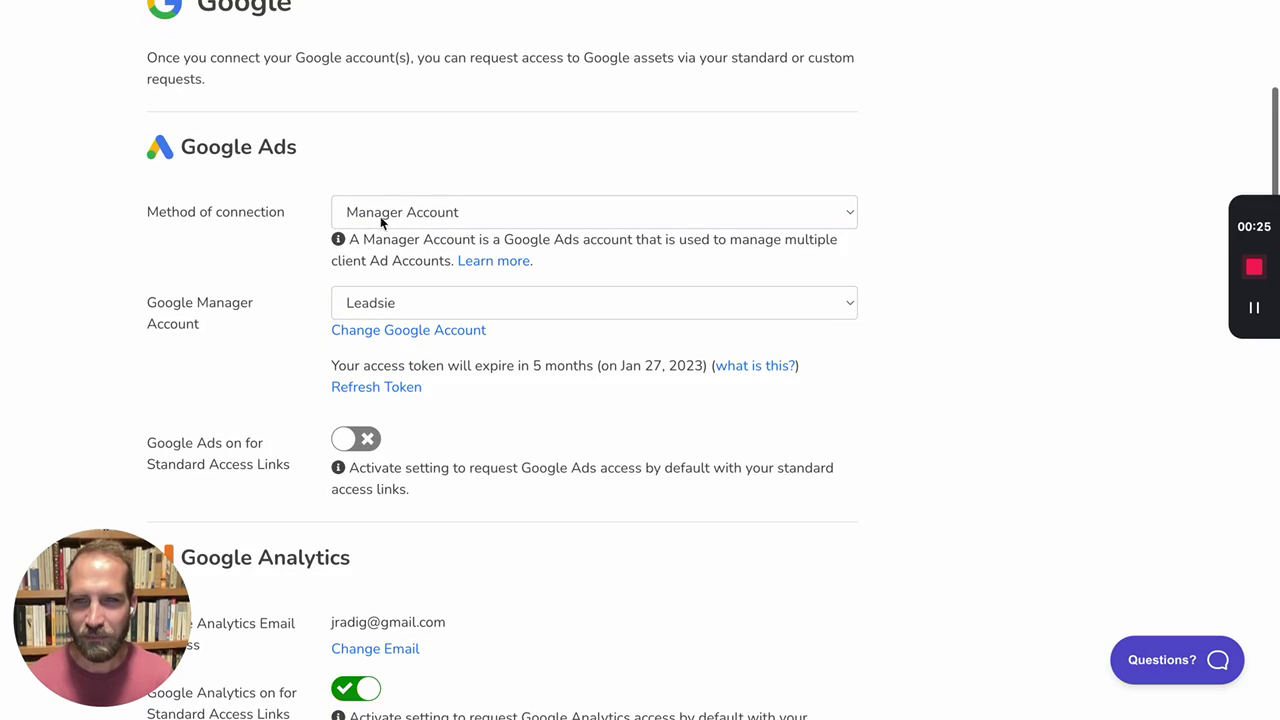
{"action": "left_click", "coordinate": [442, 213]}
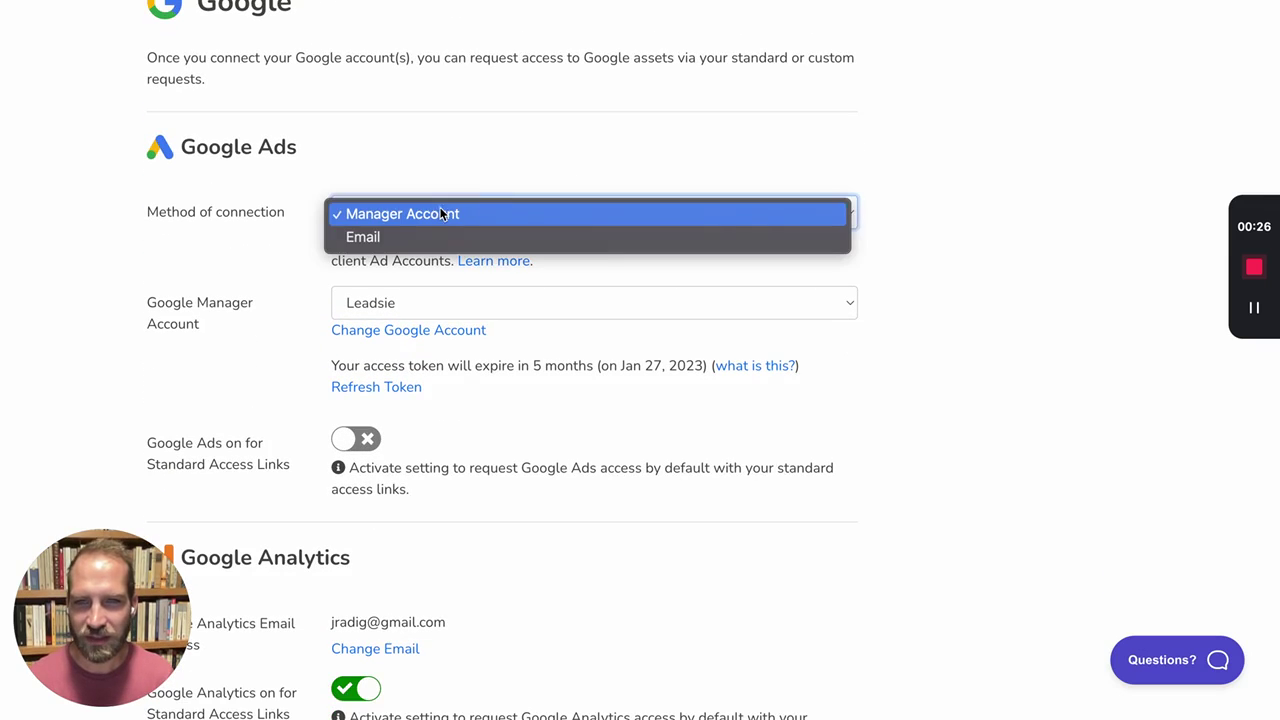
{"action": "left_click", "coordinate": [500, 218]}
{"action": "scroll", "coordinate": [563, 240], "scroll_direction": "down", "scroll_amount": 1}
{"action": "left_click", "coordinate": [567, 224]}
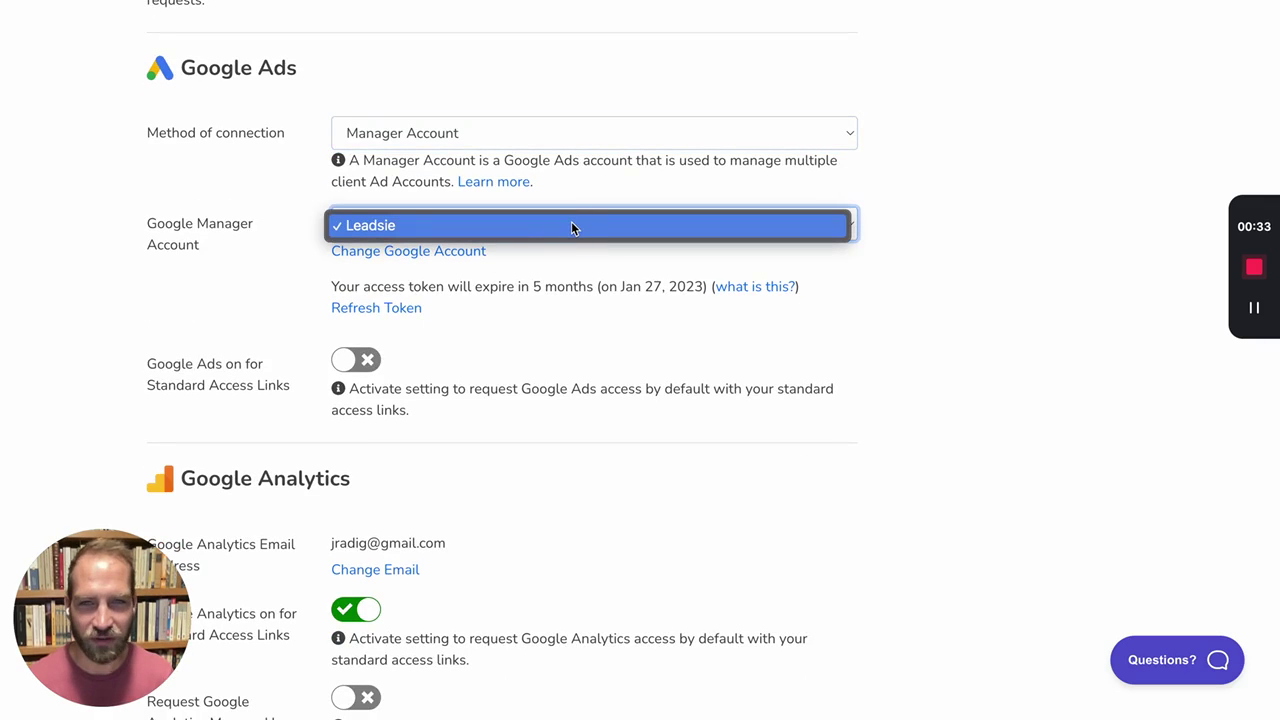
{"action": "left_click", "coordinate": [571, 226]}
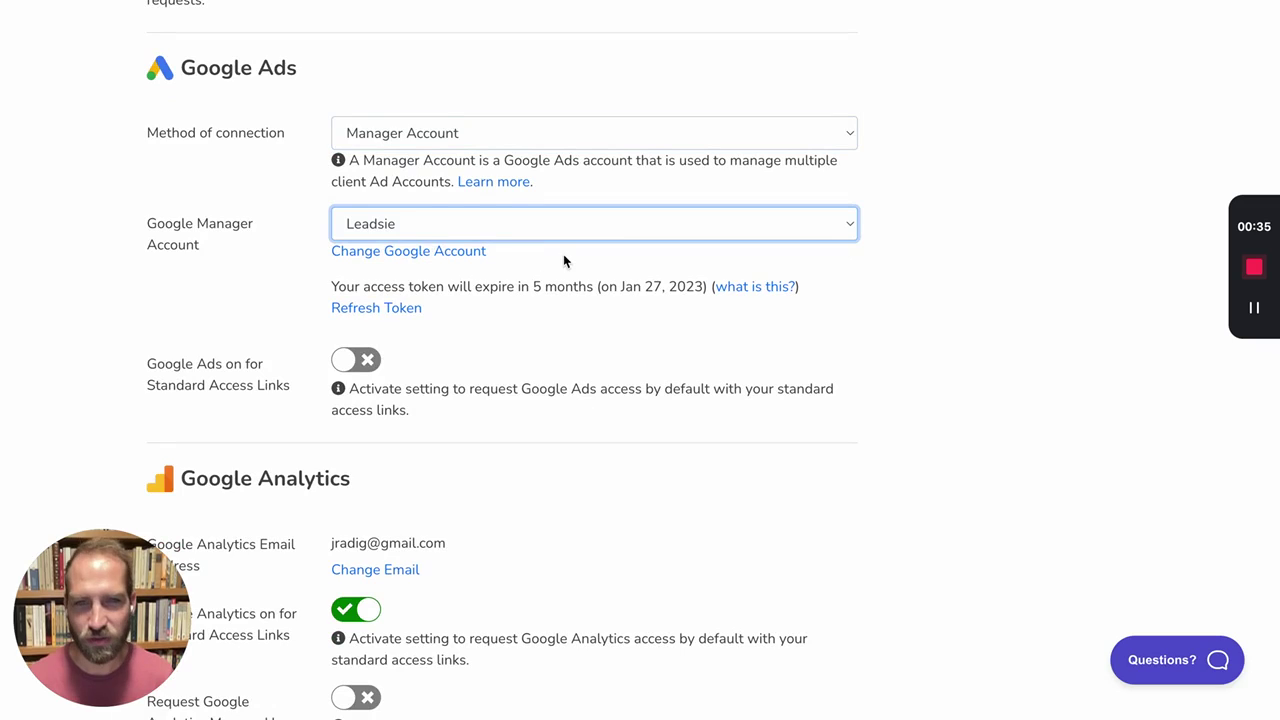
{"action": "scroll", "coordinate": [563, 257], "scroll_direction": "down", "scroll_amount": 1}
{"action": "scroll", "coordinate": [509, 246], "scroll_direction": "up", "scroll_amount": 1}
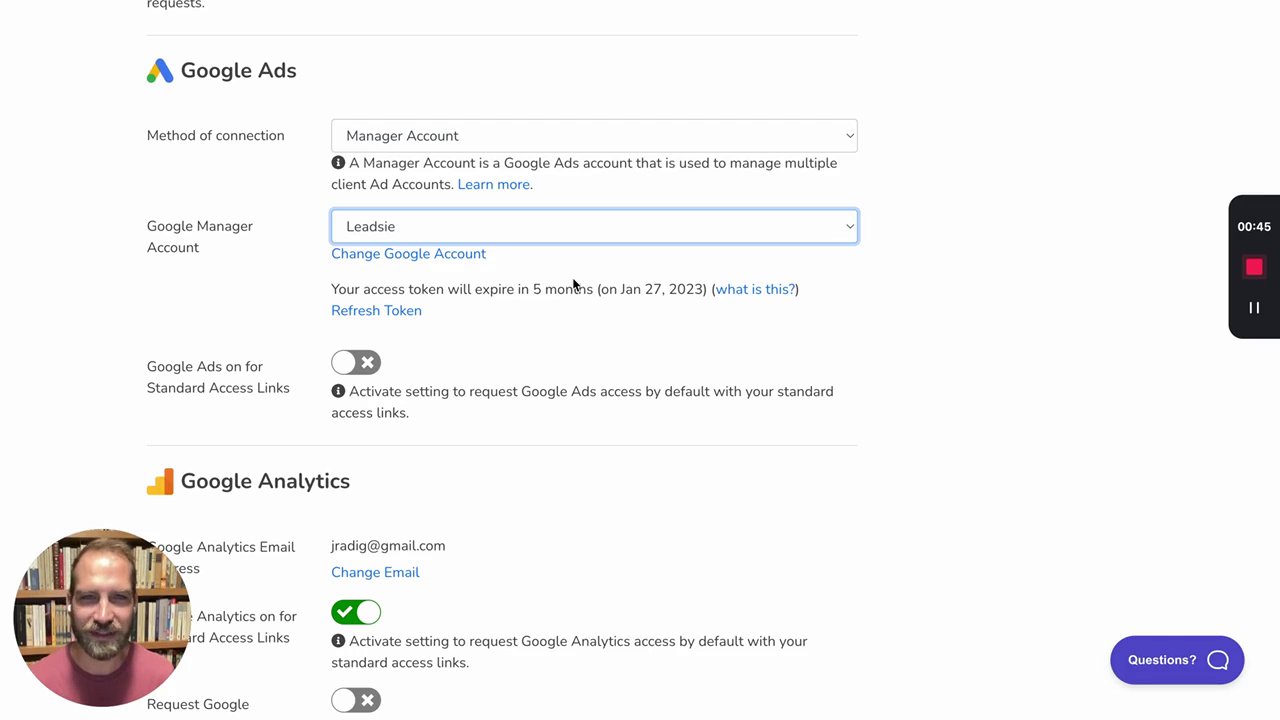
{"action": "scroll", "coordinate": [574, 285], "scroll_direction": "up", "scroll_amount": 1}
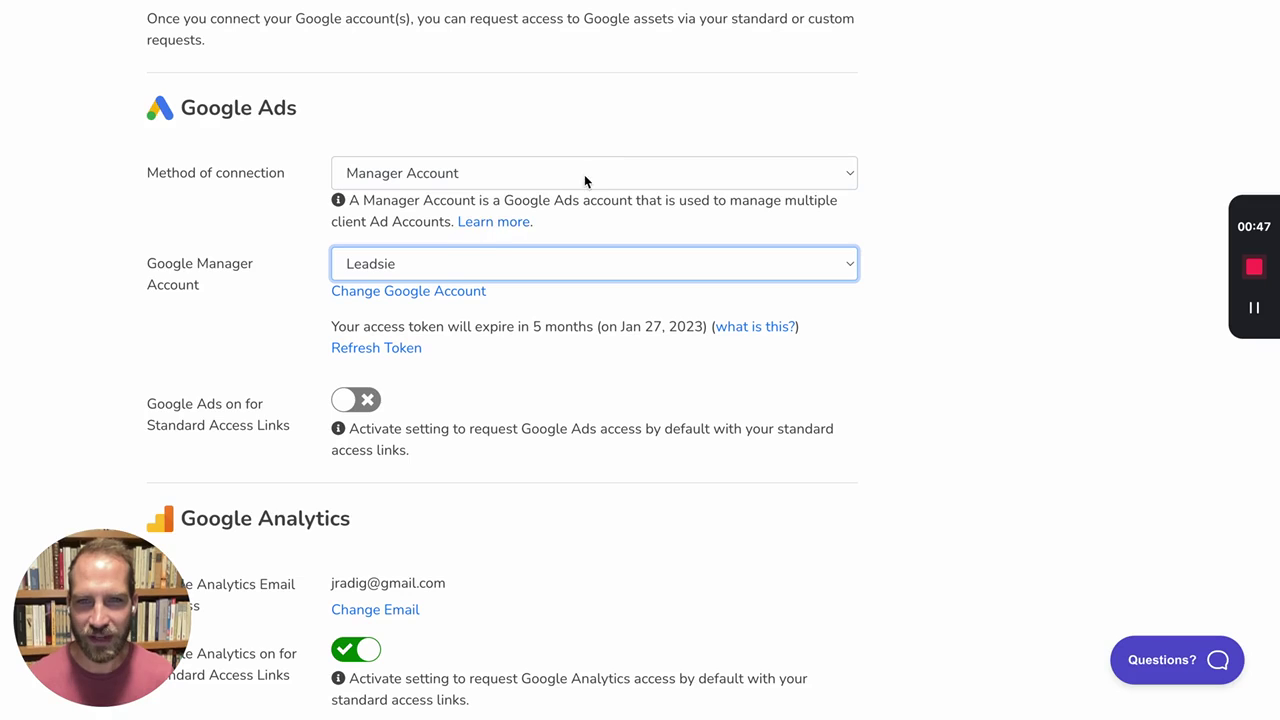
{"action": "scroll", "coordinate": [422, 100], "scroll_direction": "up", "scroll_amount": 1}
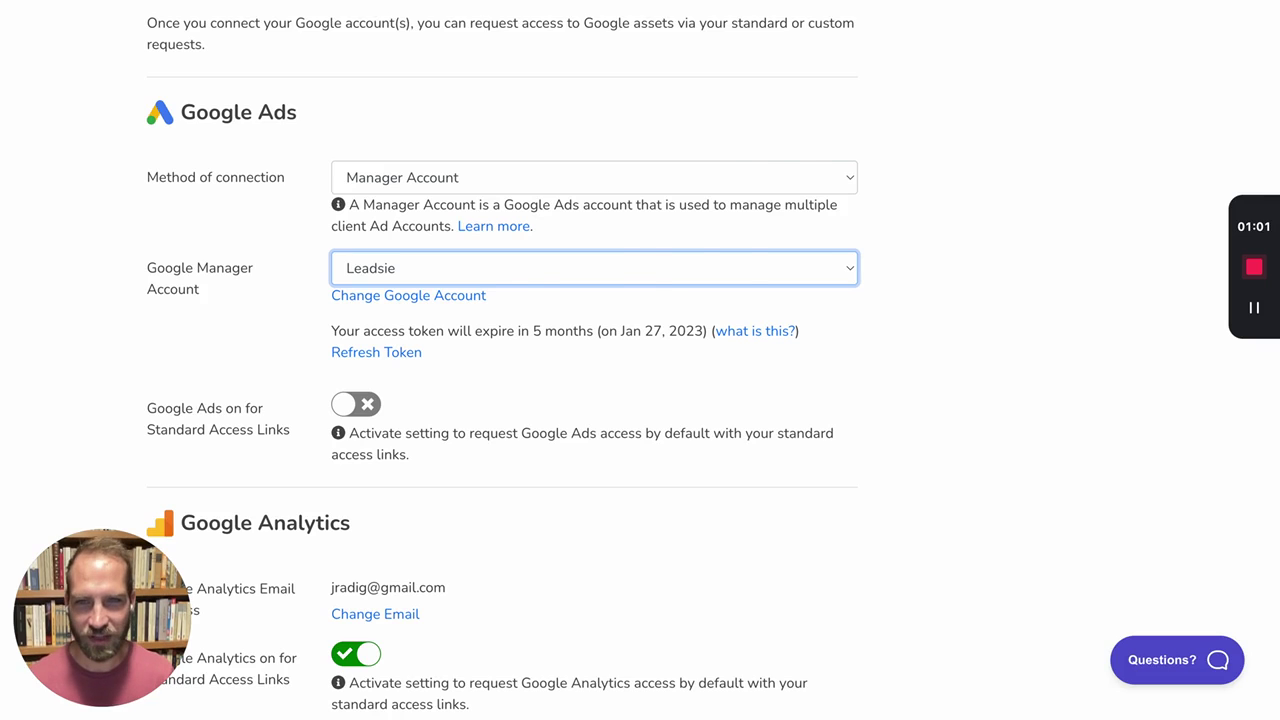
On the request page, log out and sign in with the company Google account, approving Leadsie's additional access
{"action": "key", "text": "ctrl+Tab"}
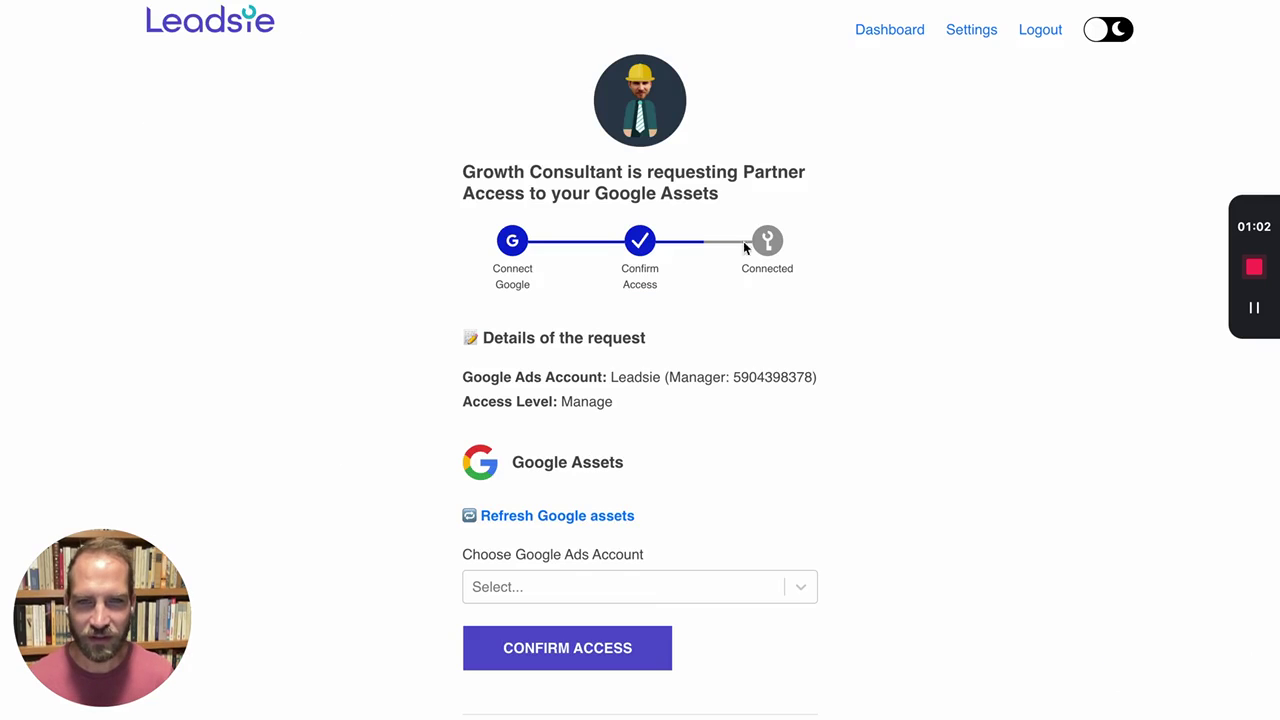
{"action": "left_click", "coordinate": [1038, 31]}
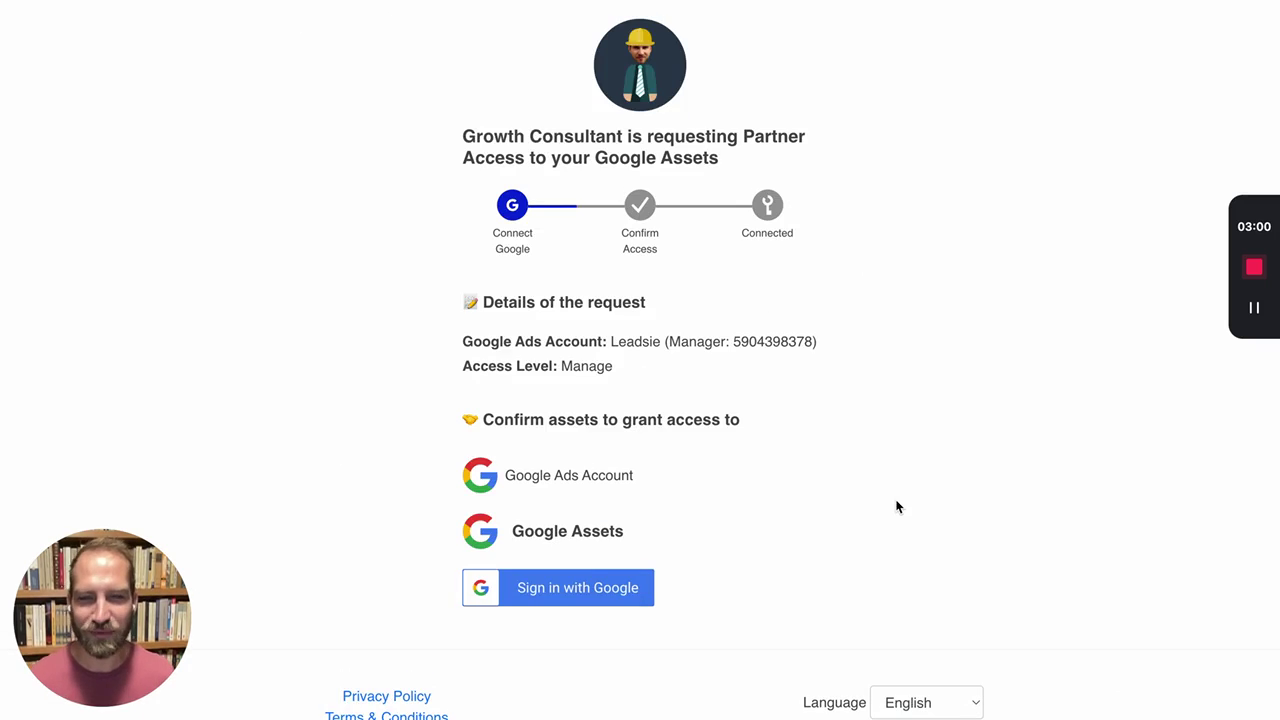
{"action": "left_click", "coordinate": [592, 600]}
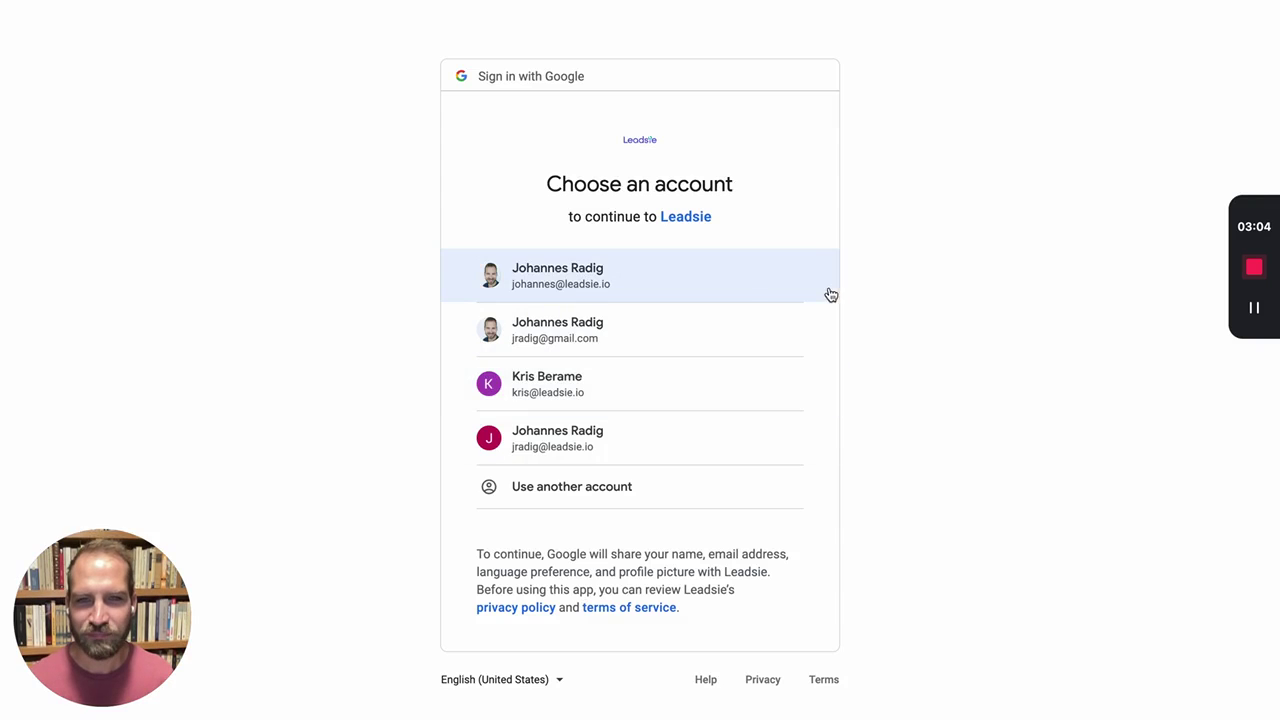
{"action": "left_click", "coordinate": [752, 282]}
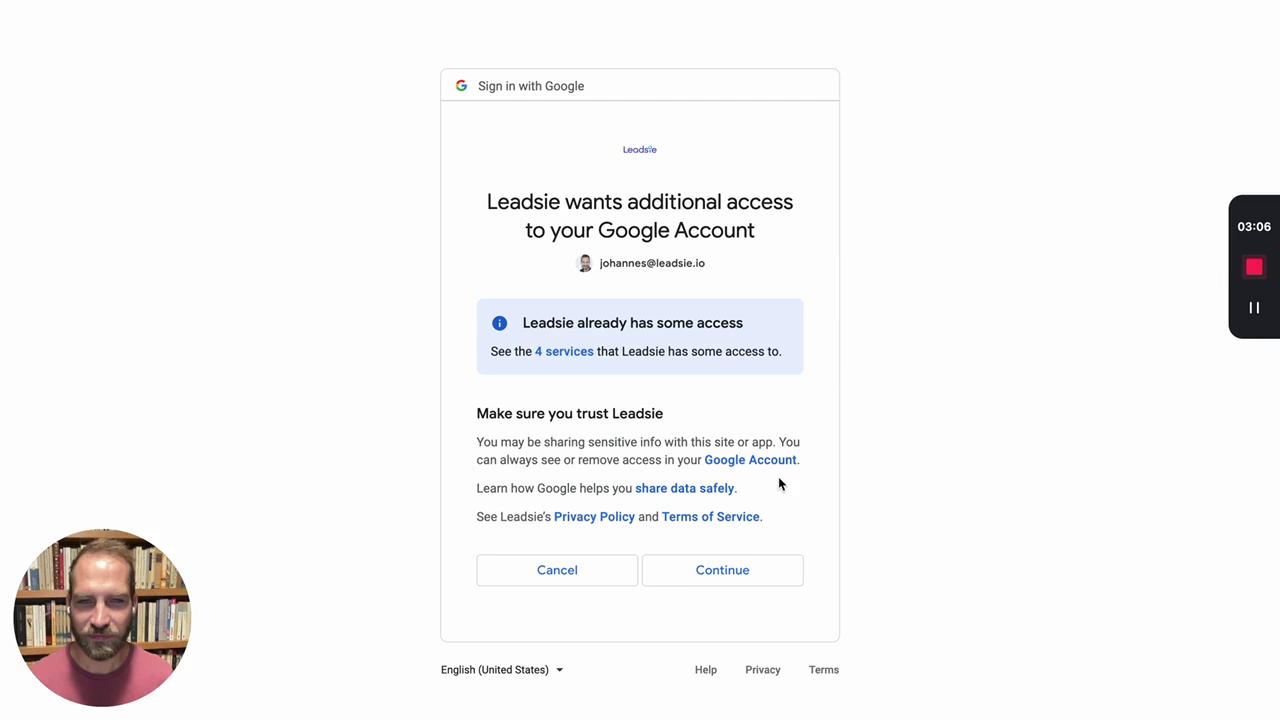
{"action": "left_click", "coordinate": [566, 353]}
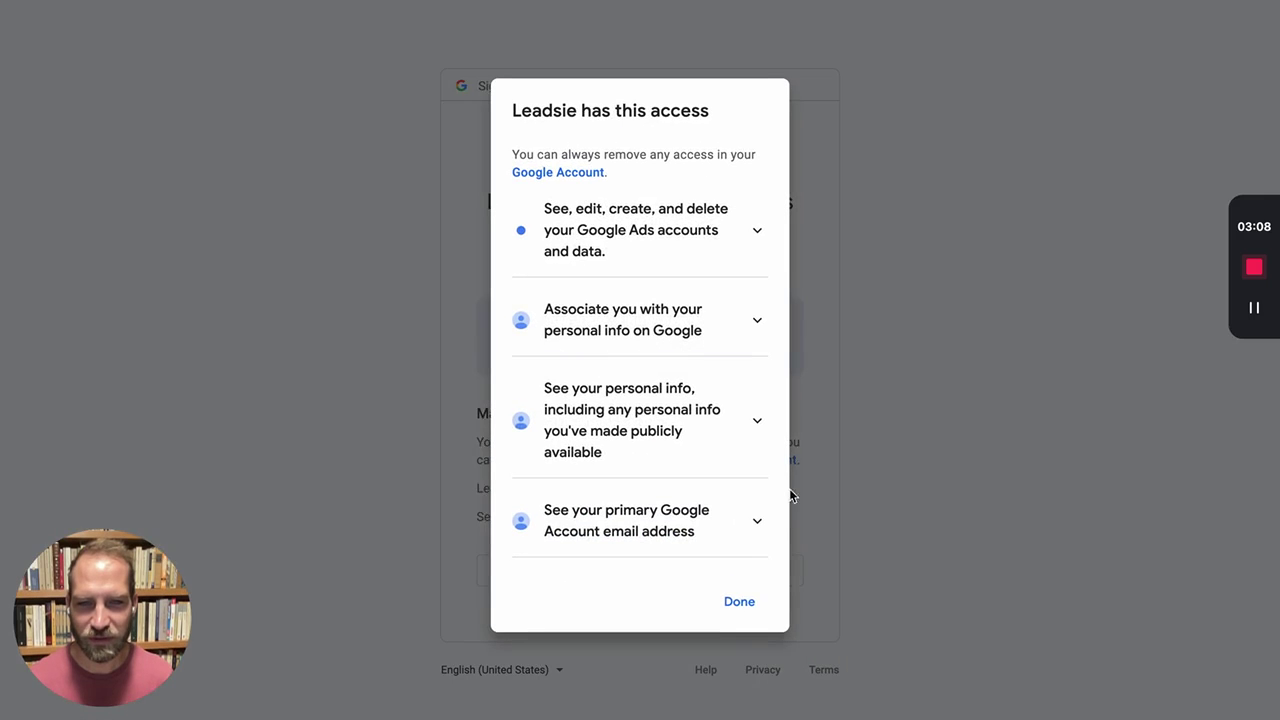
{"action": "left_click", "coordinate": [738, 588]}
{"action": "left_click", "coordinate": [742, 573]}
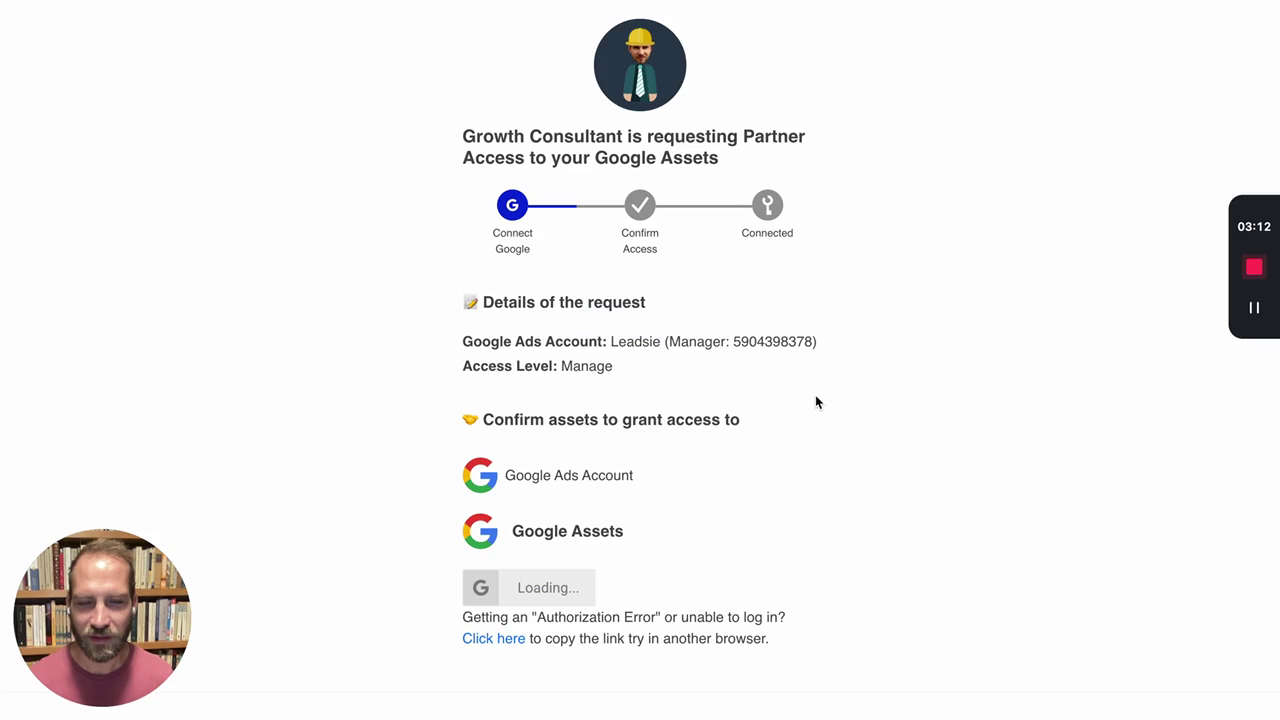
Select Leadsie Ads Account from the Google Ads list and confirm access
{"action": "scroll", "coordinate": [815, 401], "scroll_direction": "down", "scroll_amount": 1}
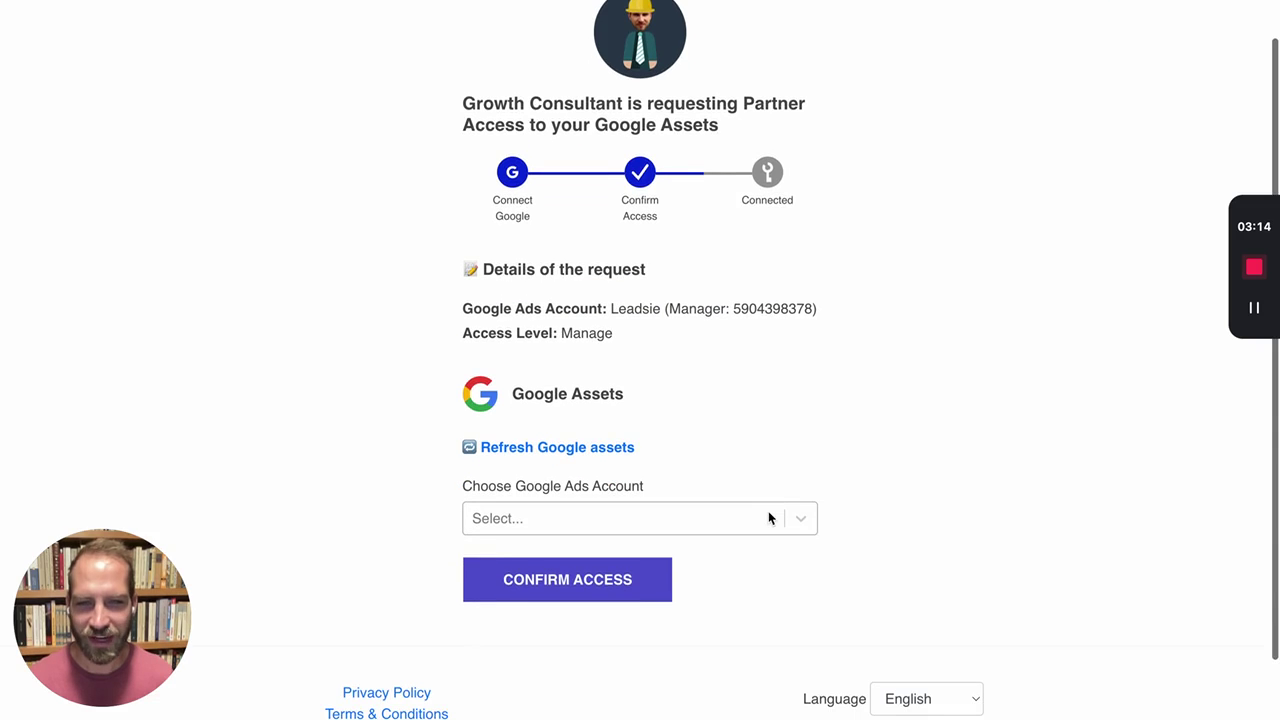
{"action": "left_click", "coordinate": [683, 520]}
{"action": "left_click", "coordinate": [690, 562]}
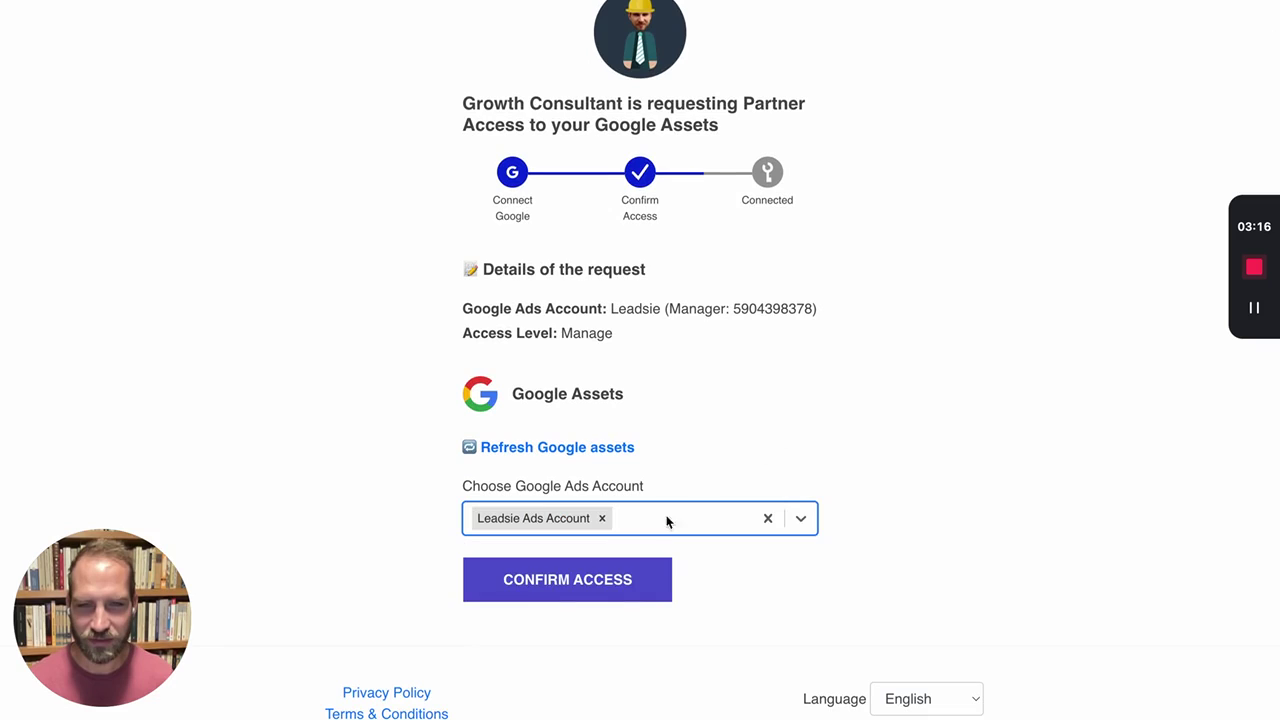
{"action": "left_click", "coordinate": [577, 592]}
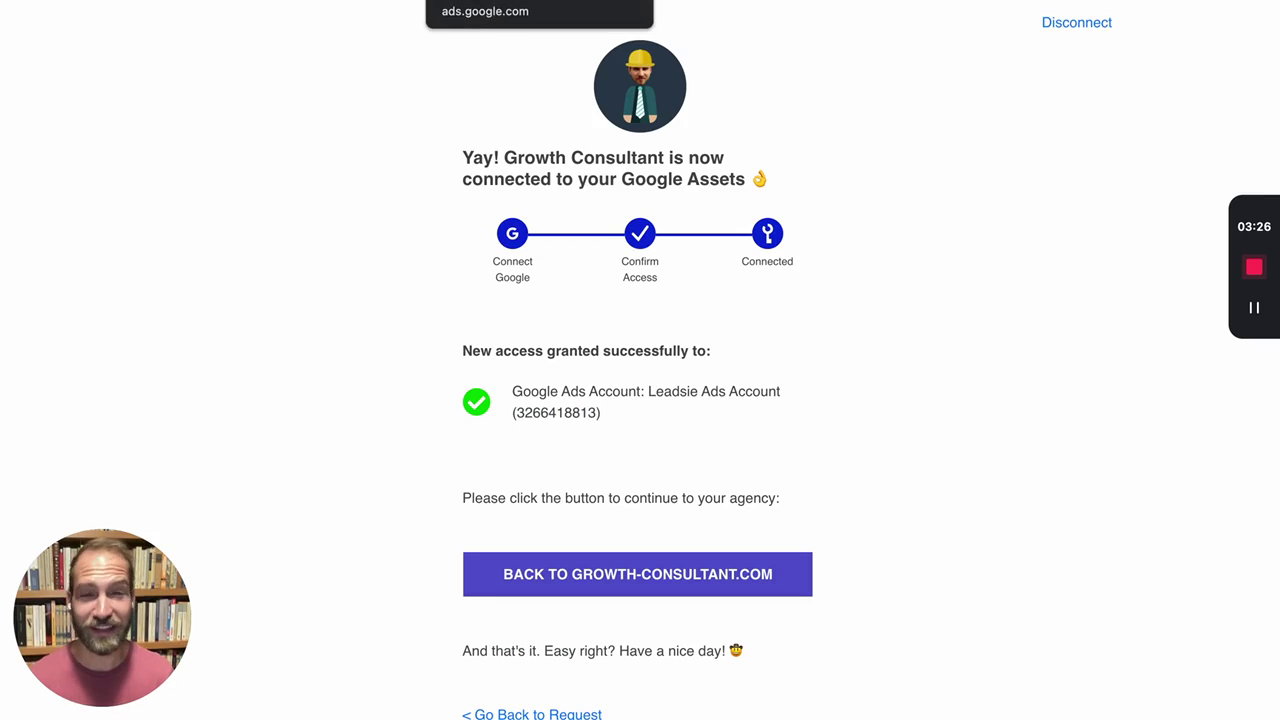
Check the Google Ads Managers list for the Leadsie manager link, then return to Leadsie's integration settings
{"action": "left_click", "coordinate": [490, 1]}
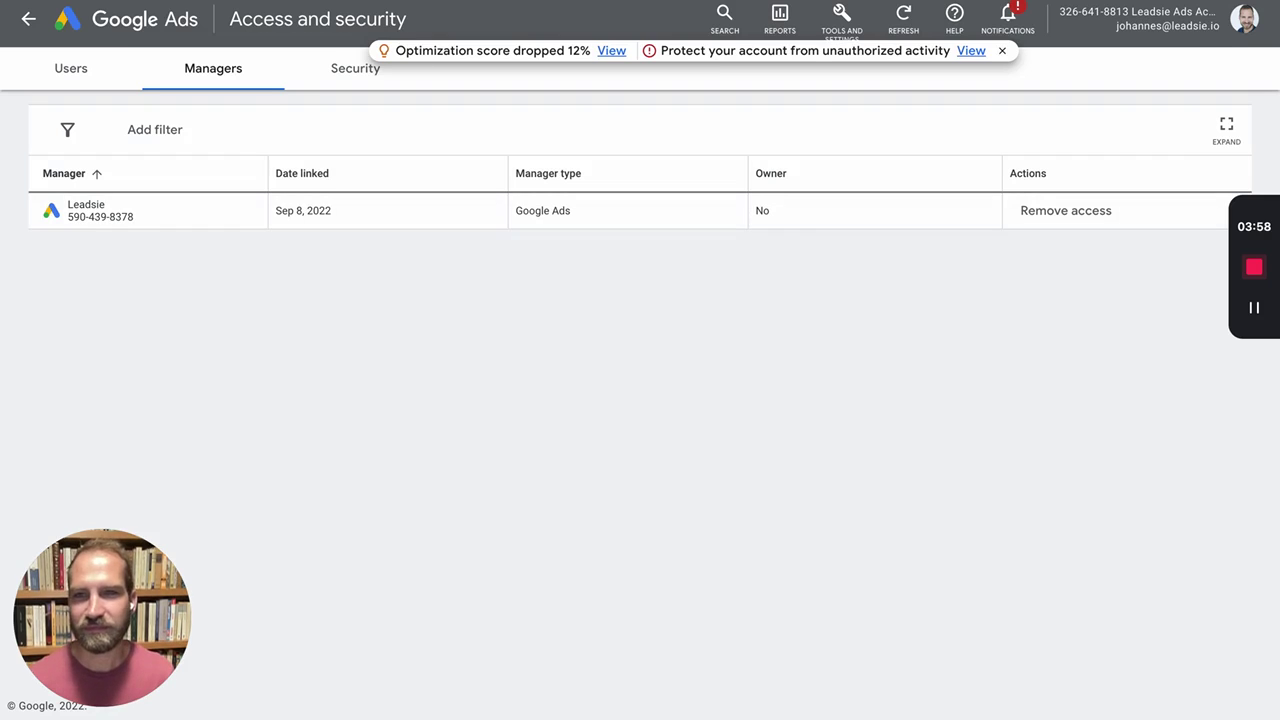
{"action": "key", "text": "ctrl+Tab"}
{"action": "key", "text": "ctrl+Tab"}
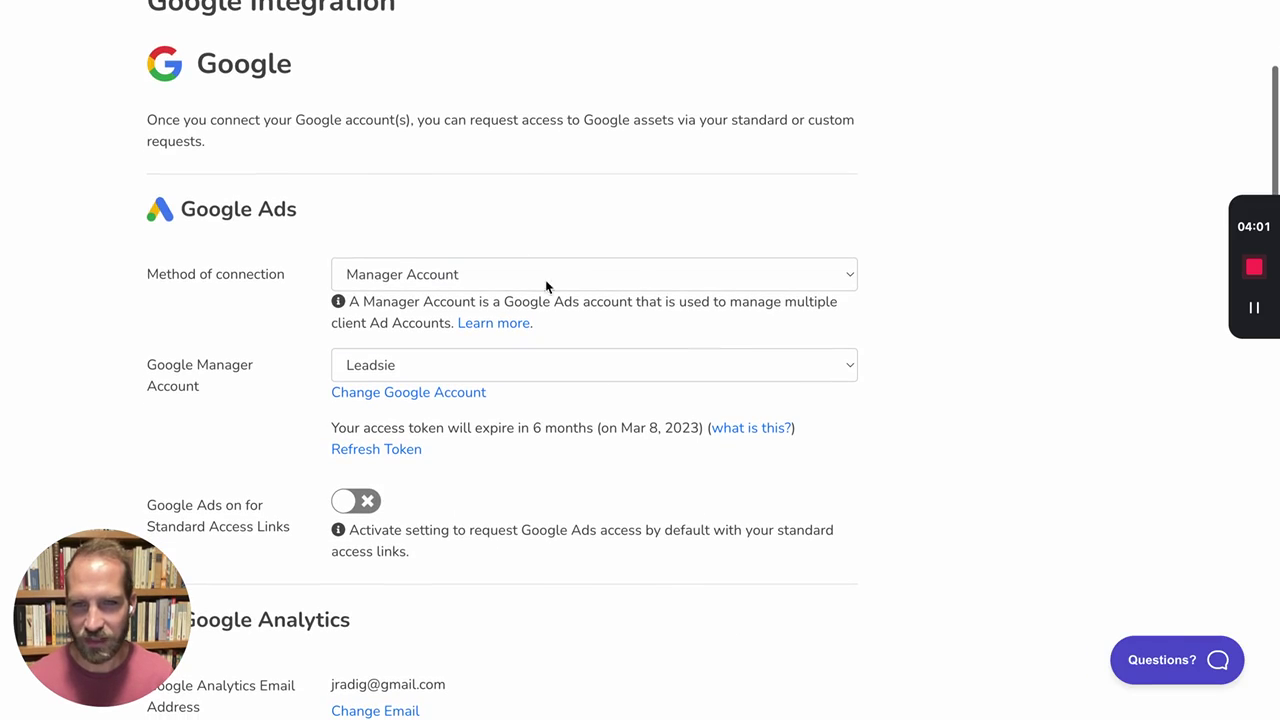
Change the Google Ads method of connection from manager account to Email and save the changes
{"action": "left_click", "coordinate": [579, 274]}
{"action": "left_click", "coordinate": [449, 299]}
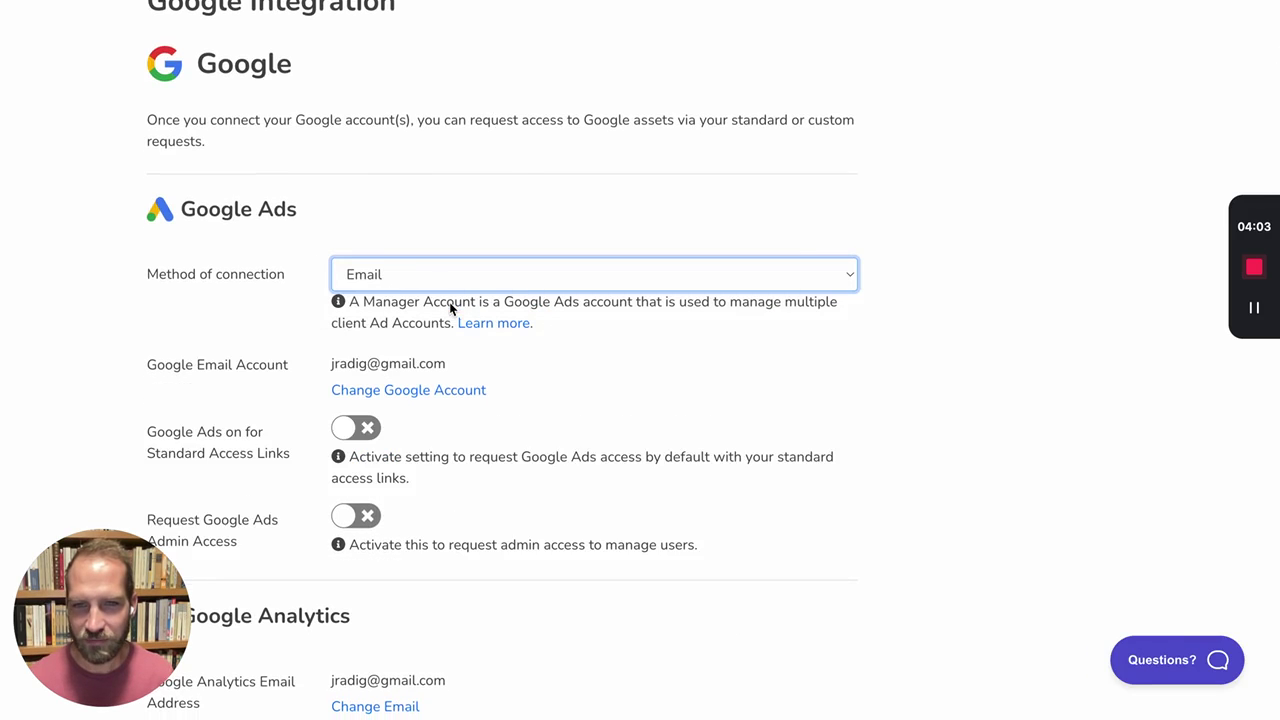
{"action": "scroll", "coordinate": [686, 374], "scroll_direction": "down", "scroll_amount": 2}
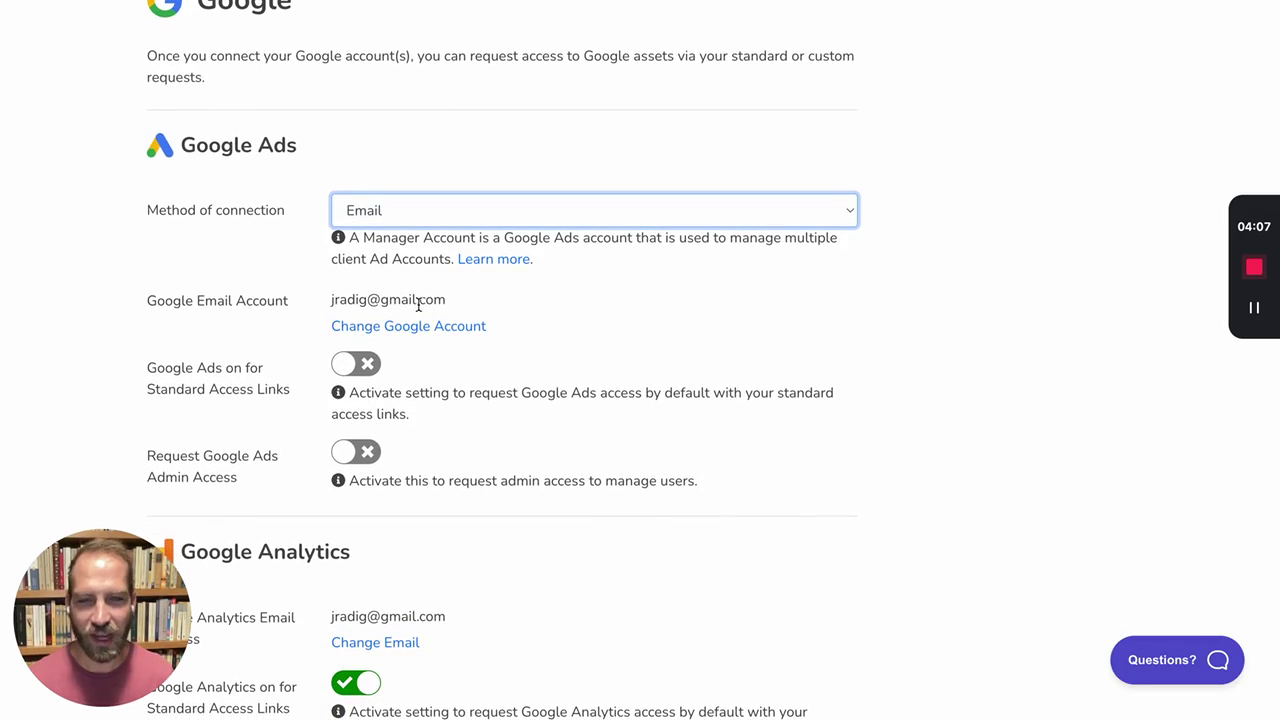
{"action": "scroll", "coordinate": [653, 335], "scroll_direction": "down", "scroll_amount": 1}
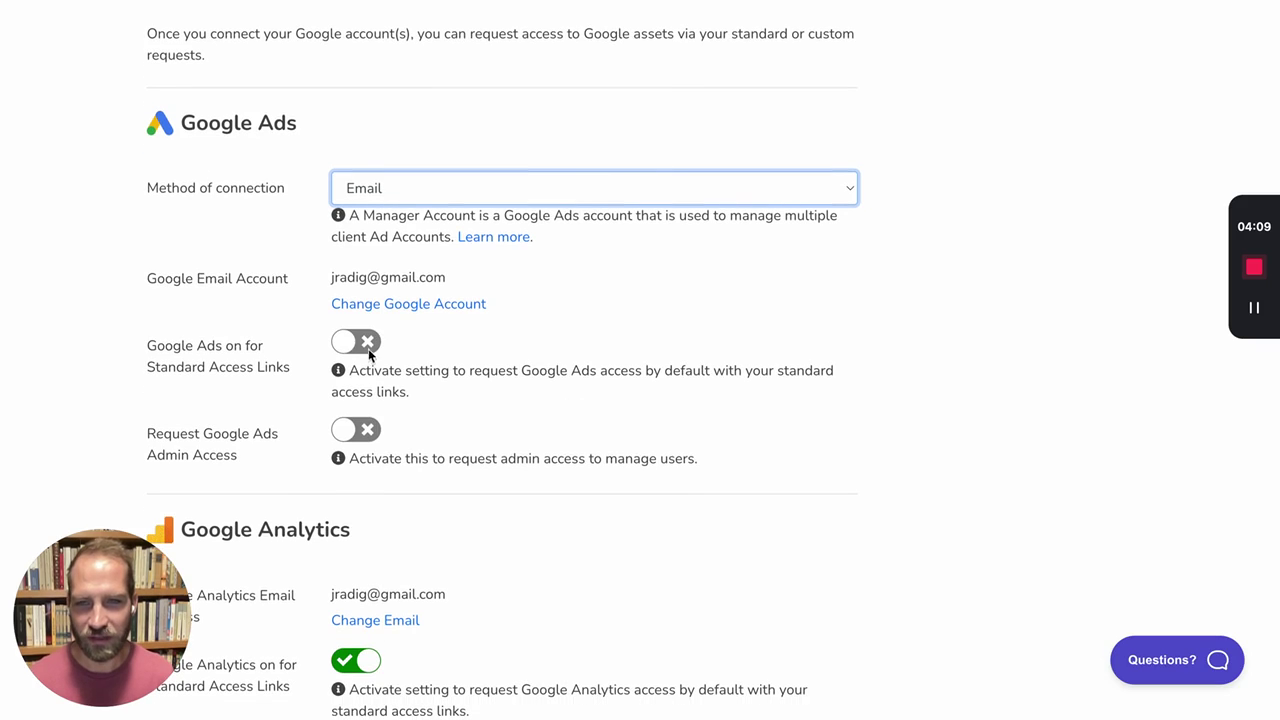
{"action": "scroll", "coordinate": [633, 322], "scroll_direction": "down", "scroll_amount": 15}
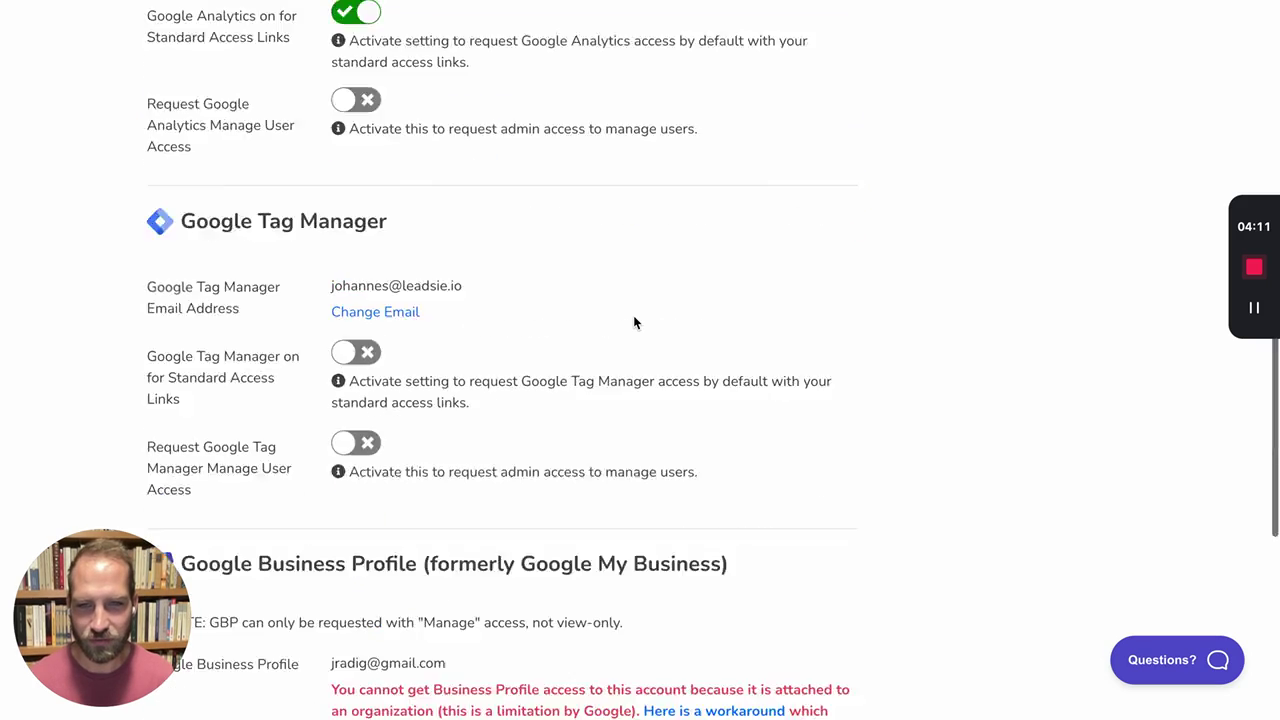
{"action": "left_click", "coordinate": [240, 488]}
{"action": "scroll", "coordinate": [595, 404], "scroll_direction": "up", "scroll_amount": 15}
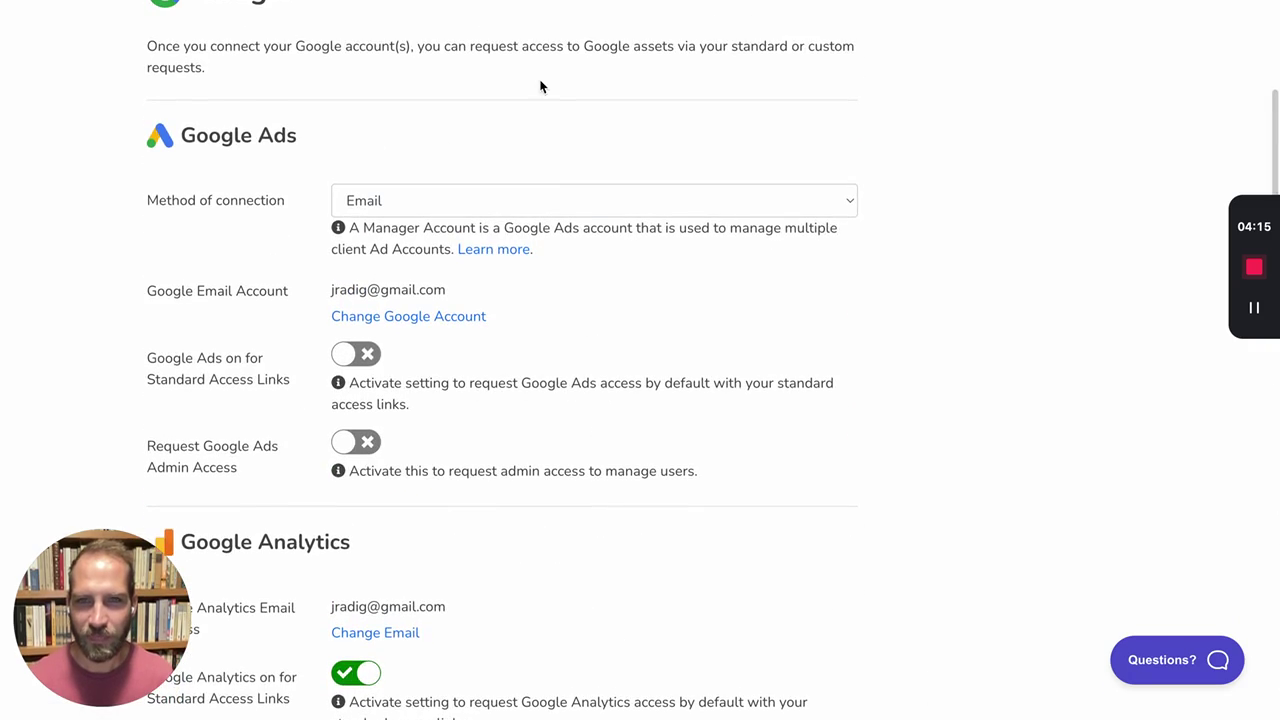
Remove the Leadsie manager account's access in Google Ads, confirming Unlink
{"action": "left_click", "coordinate": [545, 2]}
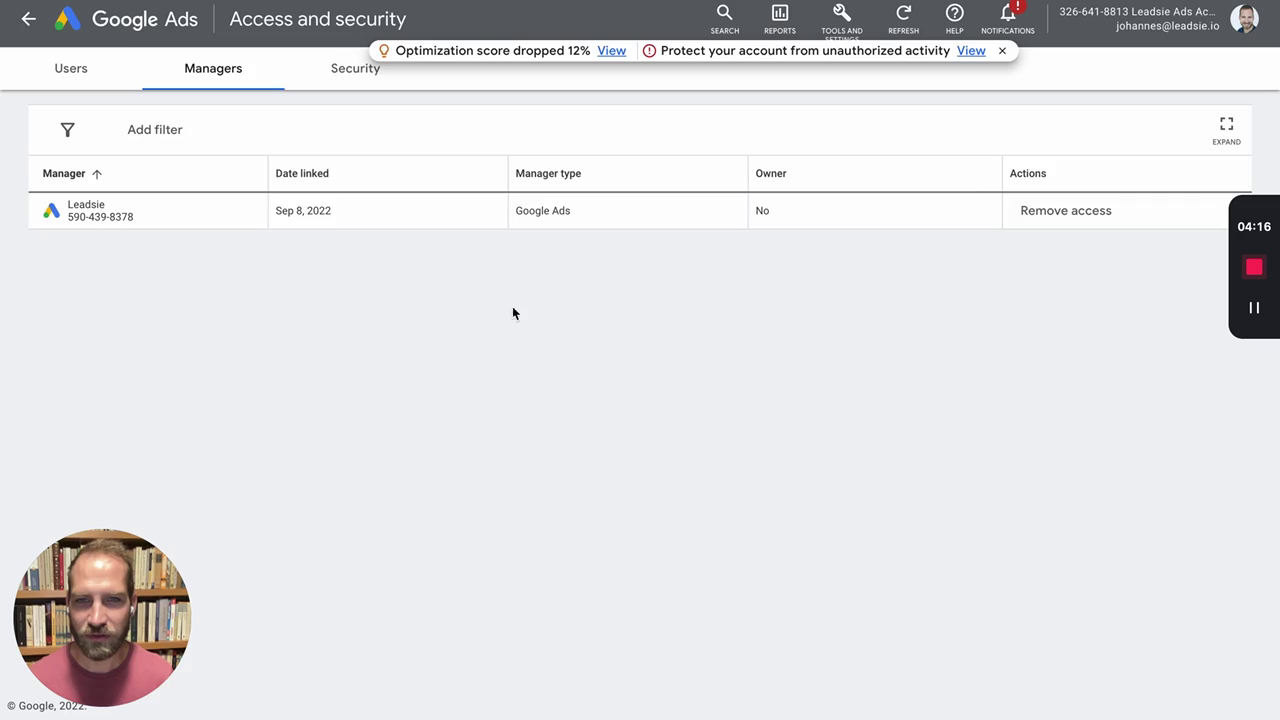
{"action": "left_click", "coordinate": [1074, 218]}
{"action": "left_click", "coordinate": [1019, 418]}
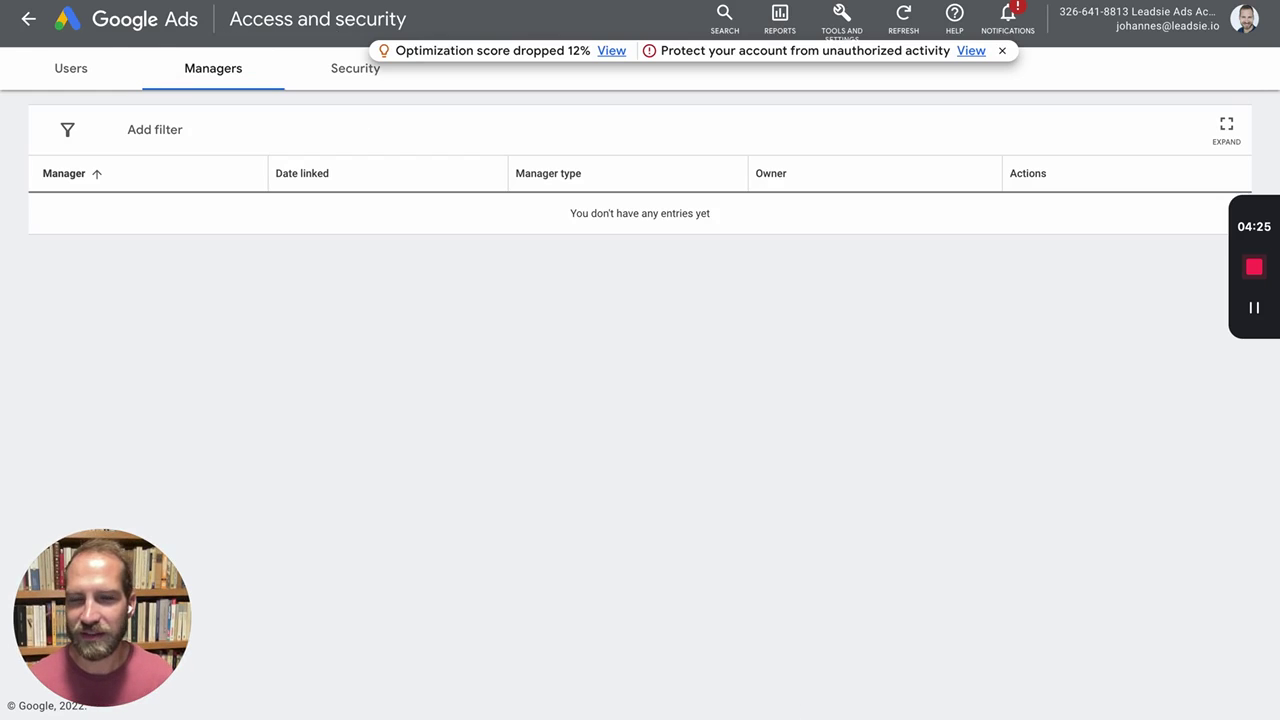
{"action": "key", "text": "ctrl+Tab"}
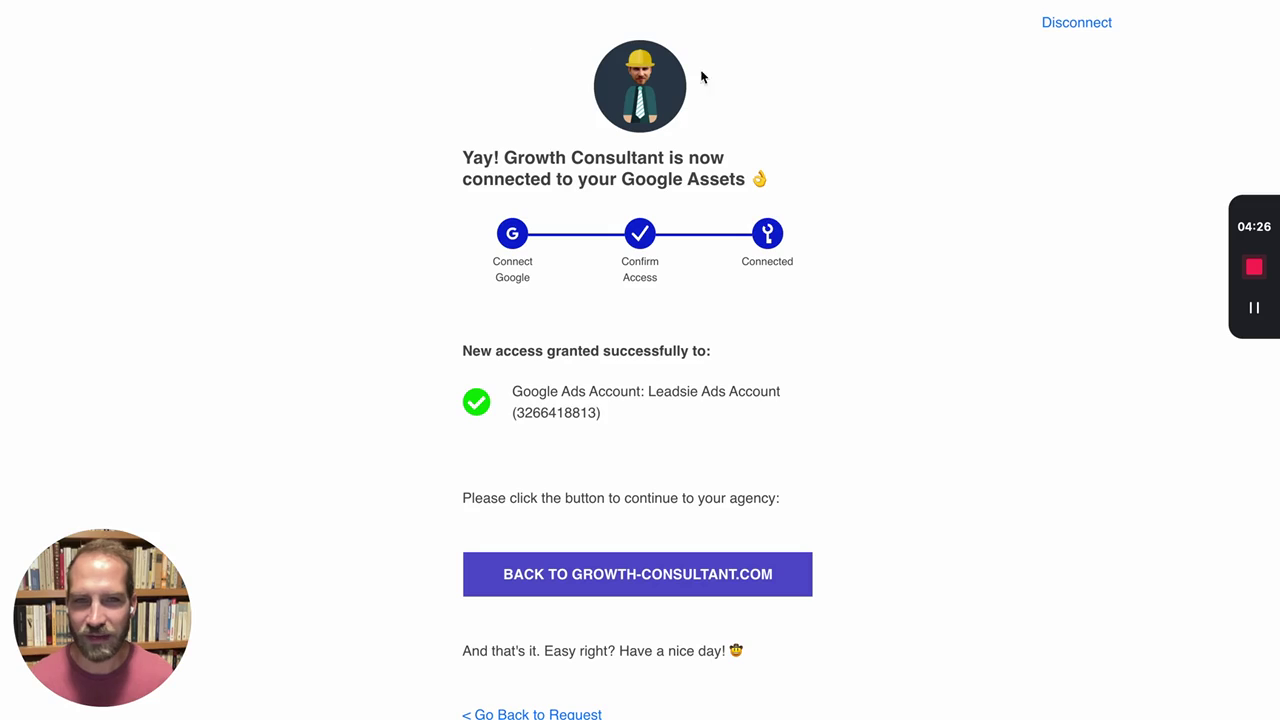
Disconnect Google and sign back in with the first Google account, approving the additional access
{"action": "left_click", "coordinate": [1088, 20]}
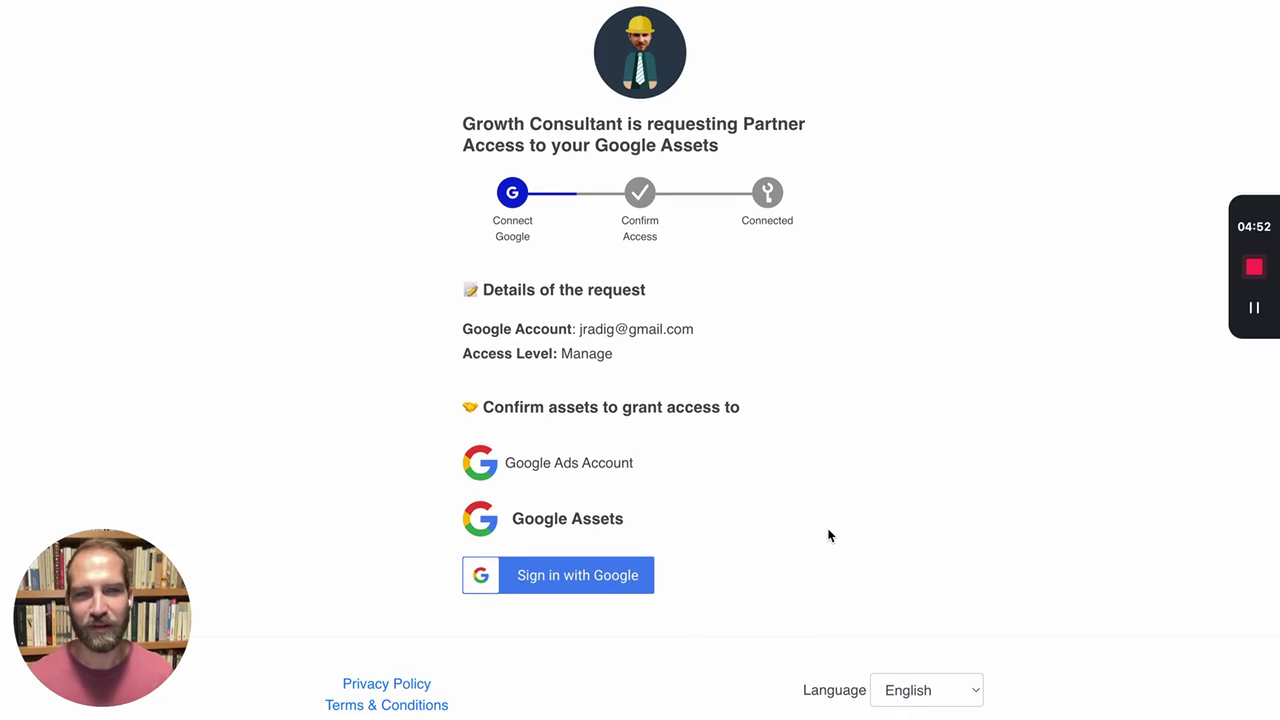
{"action": "left_click", "coordinate": [620, 579]}
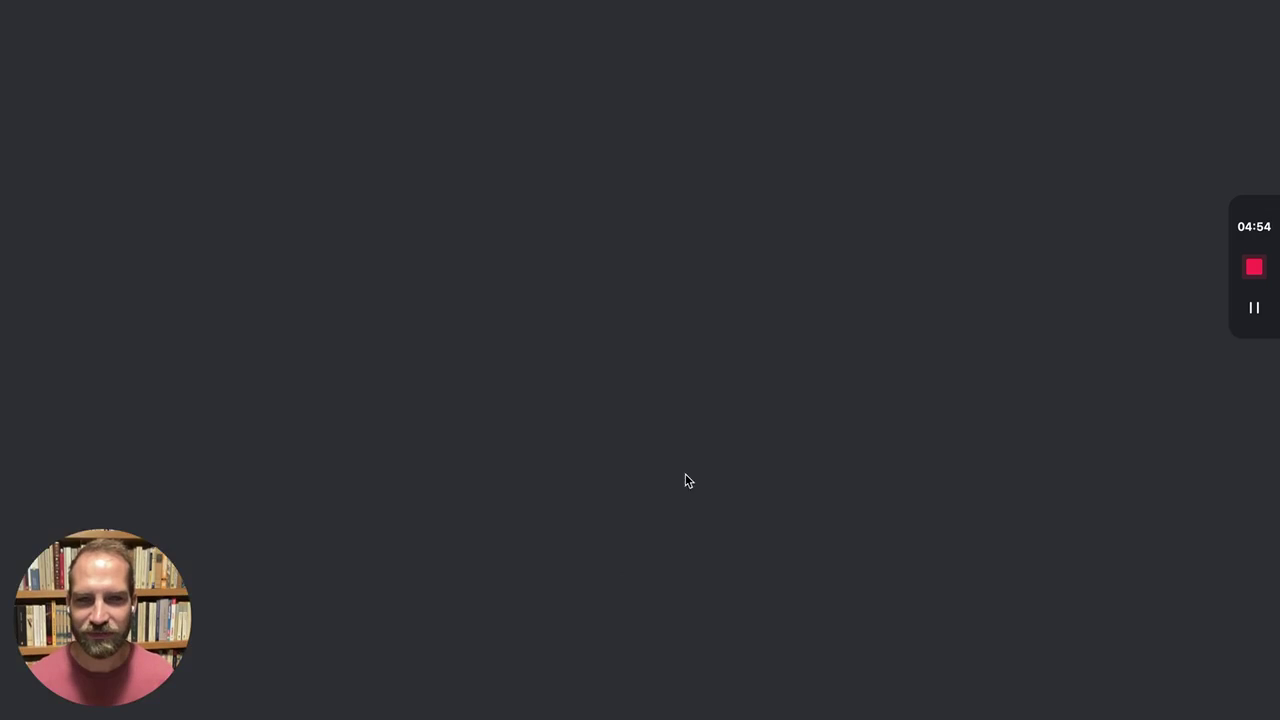
{"action": "left_click", "coordinate": [679, 280]}
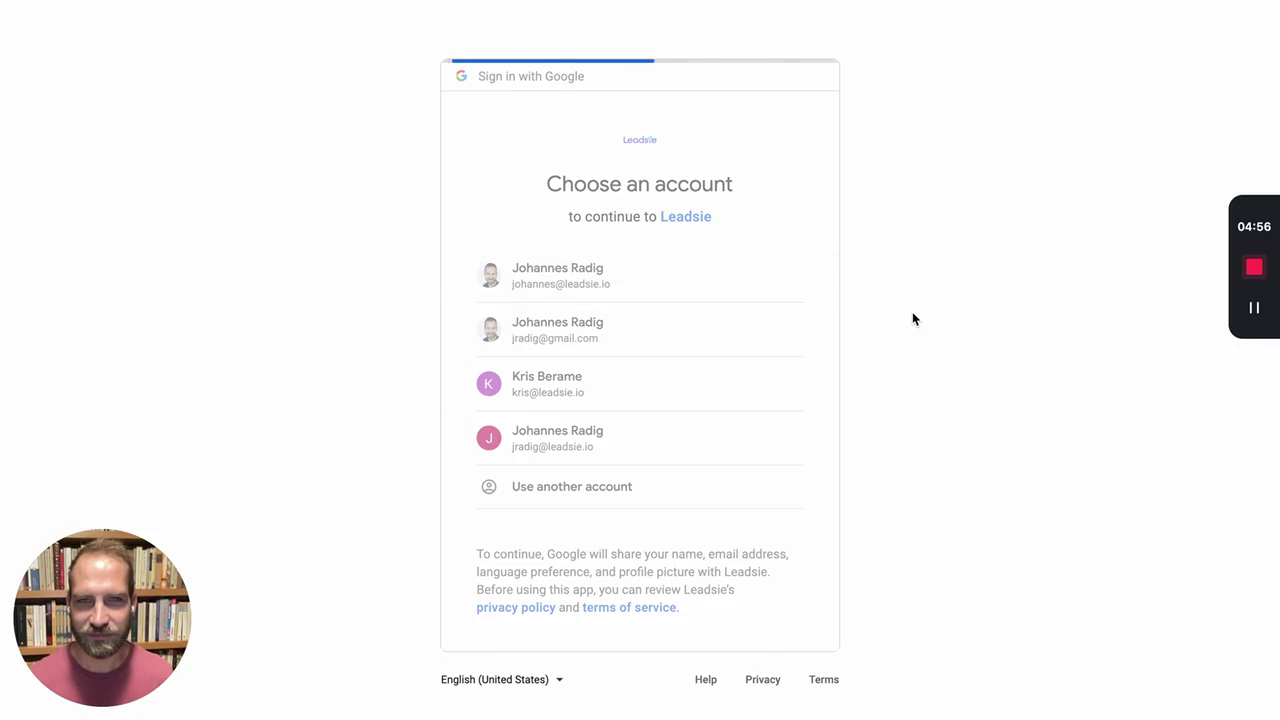
{"action": "left_click", "coordinate": [760, 578]}
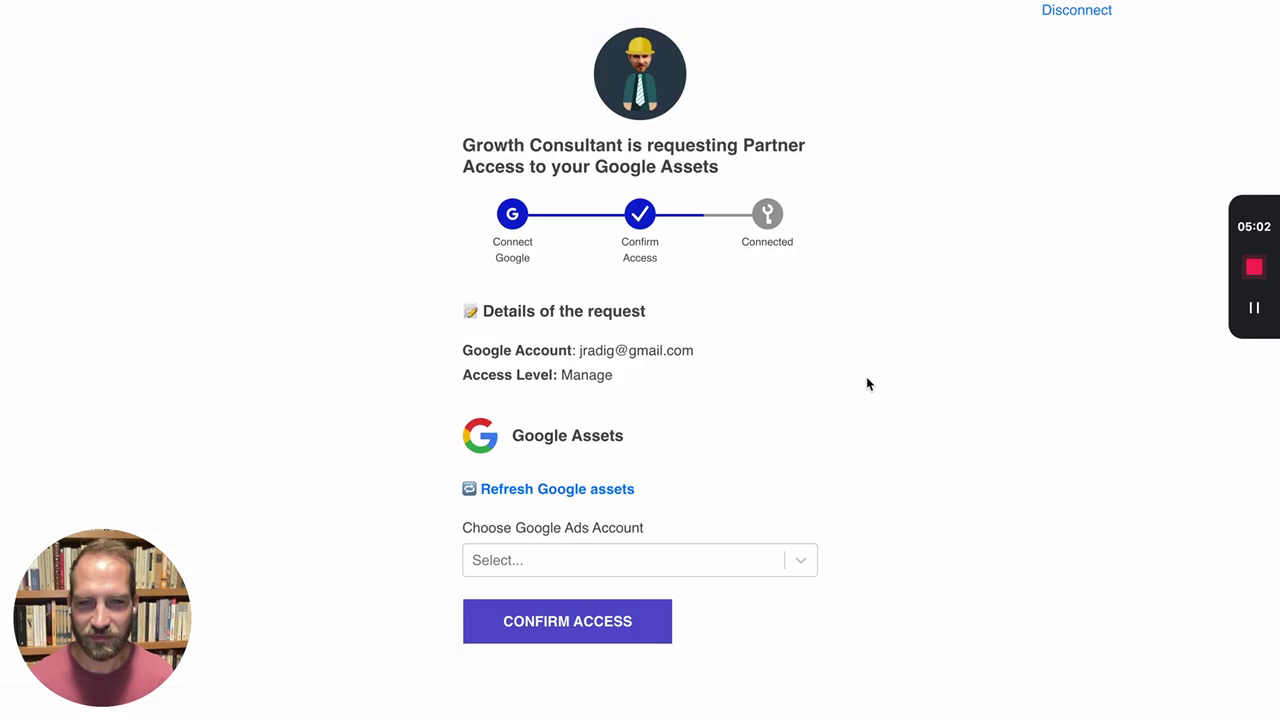
Pick Leadsie Ads Account as the Google Ads account to share
{"action": "scroll", "coordinate": [823, 449], "scroll_direction": "down", "scroll_amount": 1}
{"action": "left_click", "coordinate": [758, 510]}
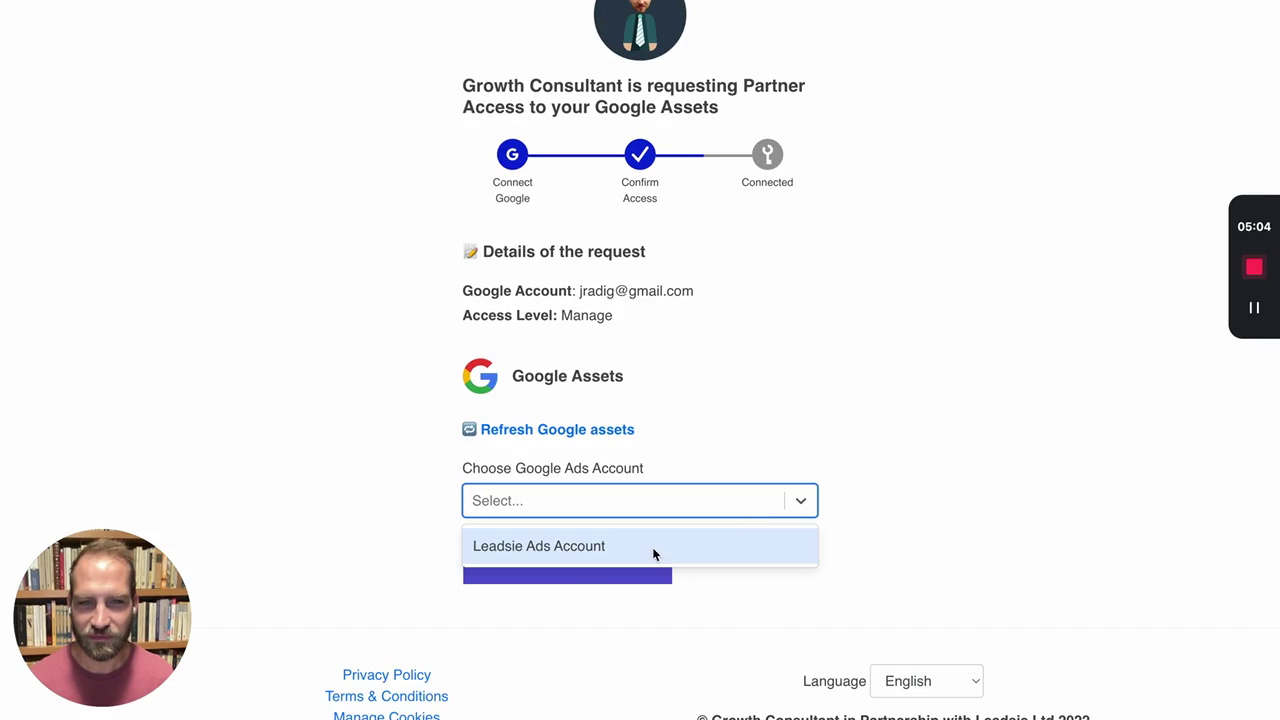
{"action": "left_click", "coordinate": [655, 551]}
Confirm access, copy the gmail.com domain, and follow the link to Google Ads allowed domains
{"action": "left_click", "coordinate": [632, 575]}
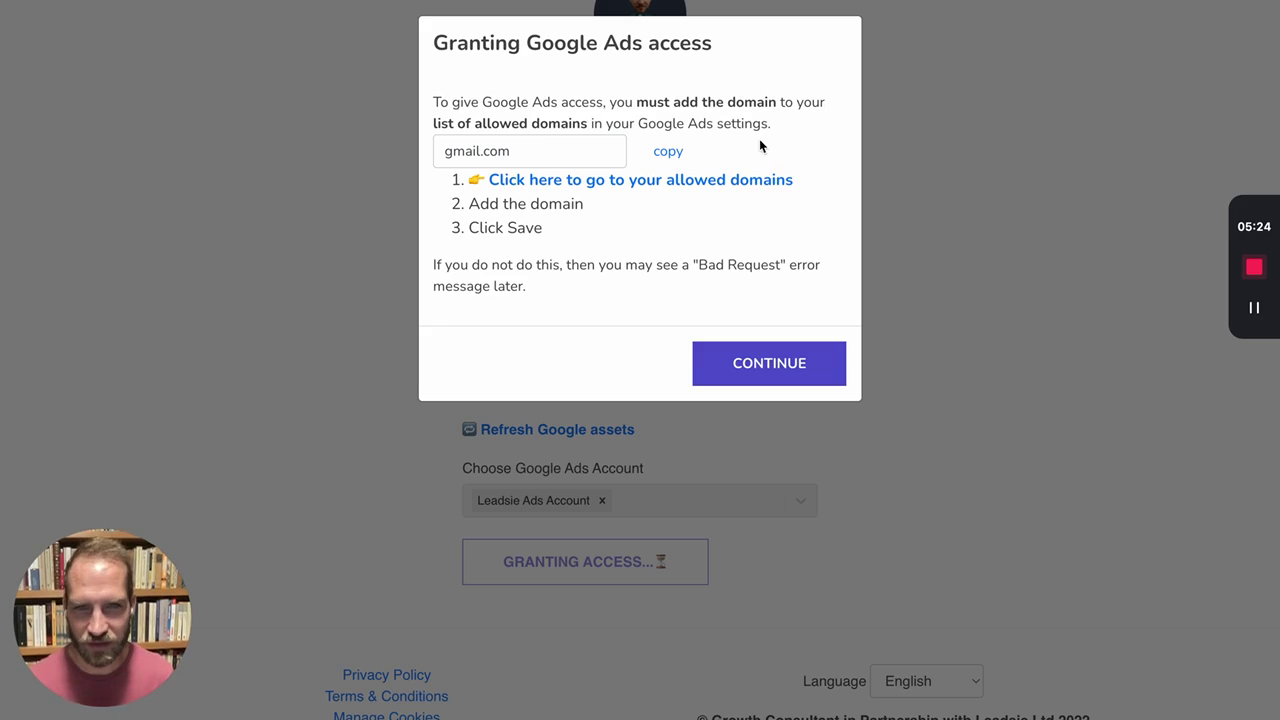
{"action": "left_click", "coordinate": [674, 153]}
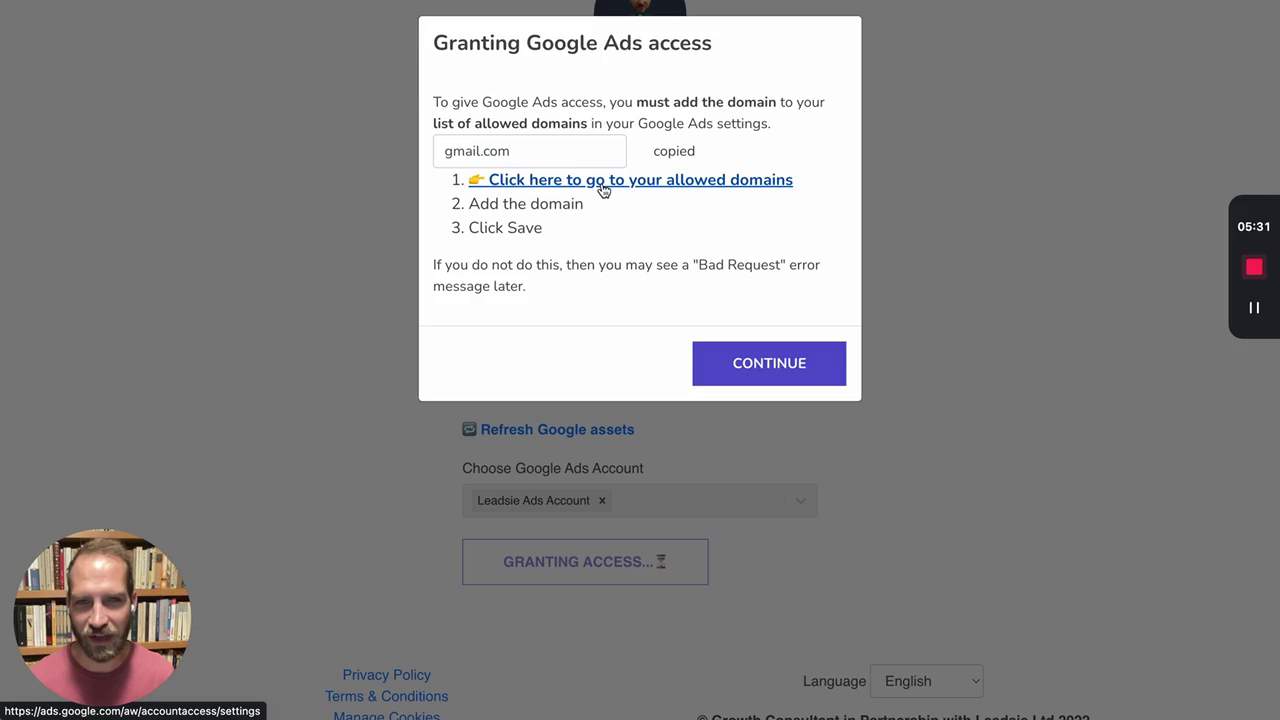
{"action": "left_click", "coordinate": [603, 189]}
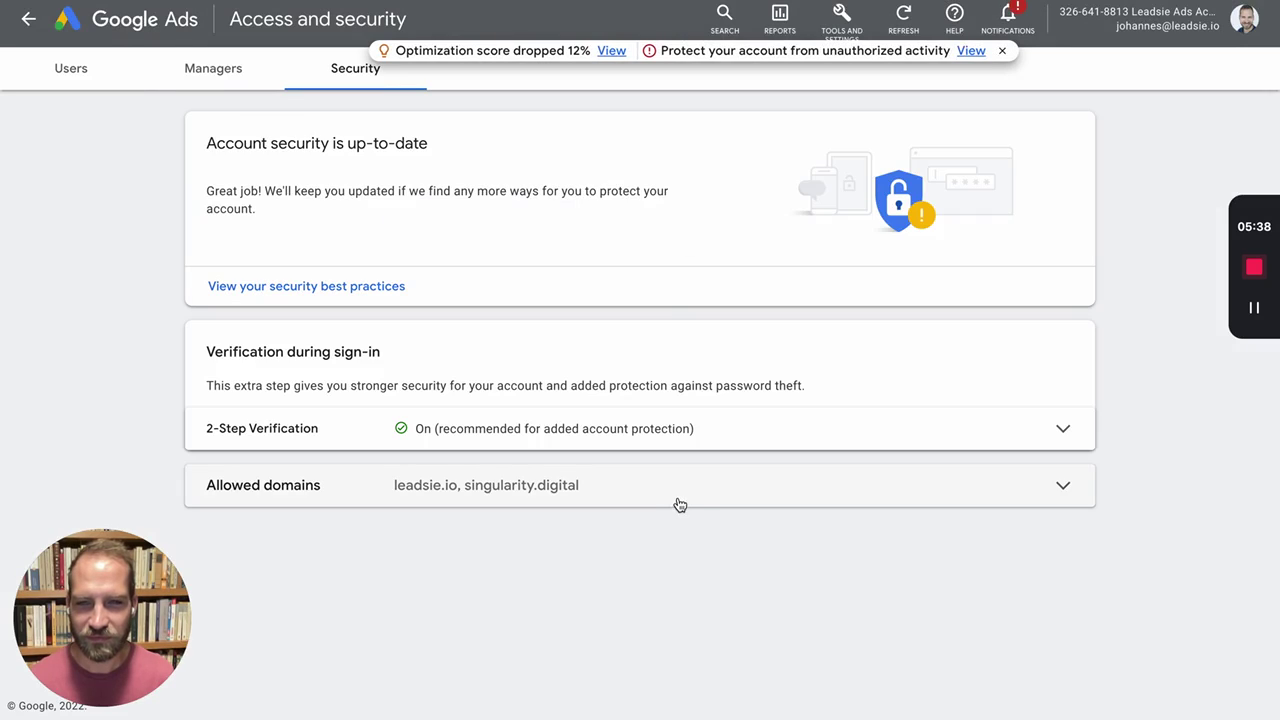
Add gmail.com as a new allowed domain in Google Ads, save, and close the tab
{"action": "left_click", "coordinate": [686, 499]}
{"action": "scroll", "coordinate": [686, 499], "scroll_direction": "down", "scroll_amount": 1}
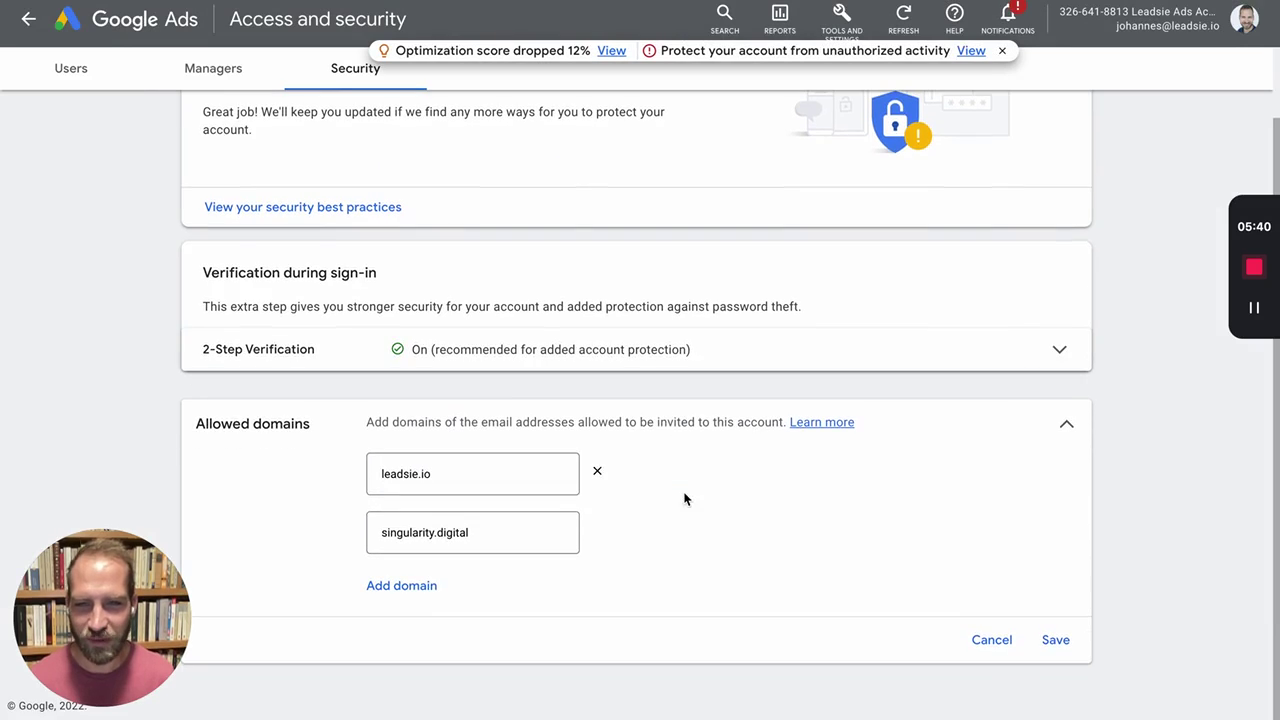
{"action": "left_click", "coordinate": [435, 585]}
{"action": "left_click", "coordinate": [431, 584]}
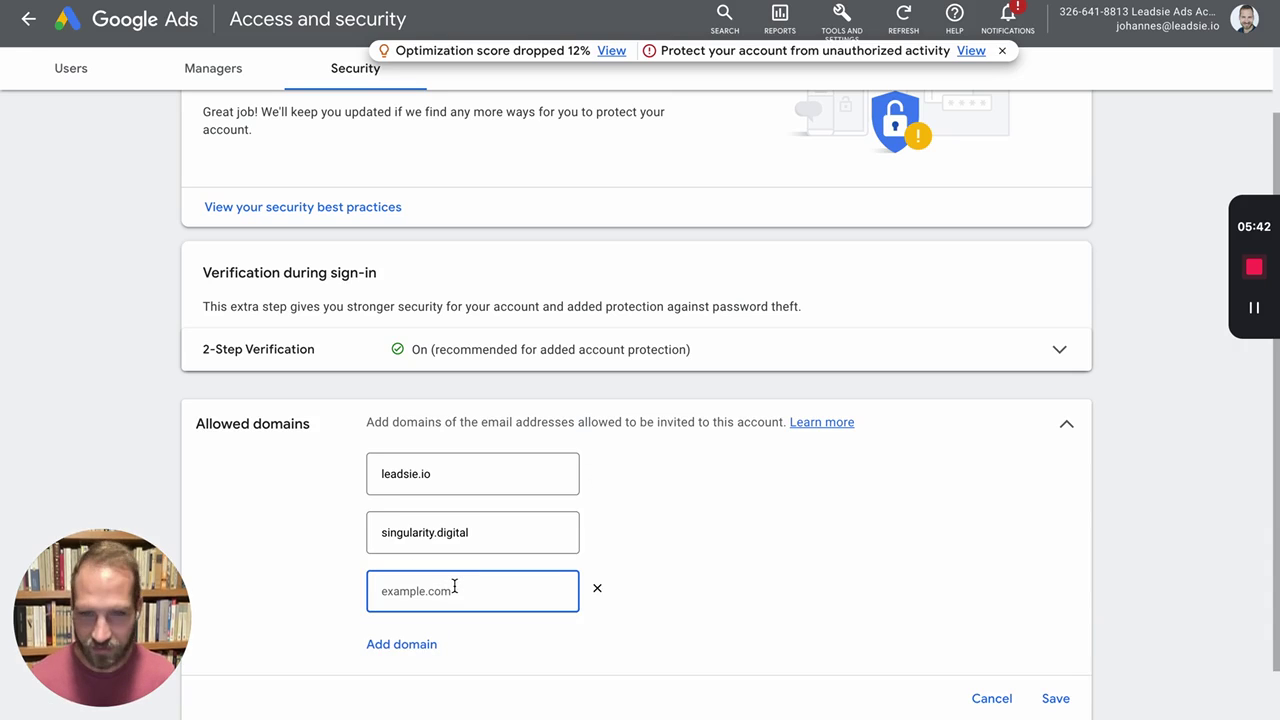
{"action": "type", "text": "gmail.com"}
{"action": "scroll", "coordinate": [705, 575], "scroll_direction": "down", "scroll_amount": 1}
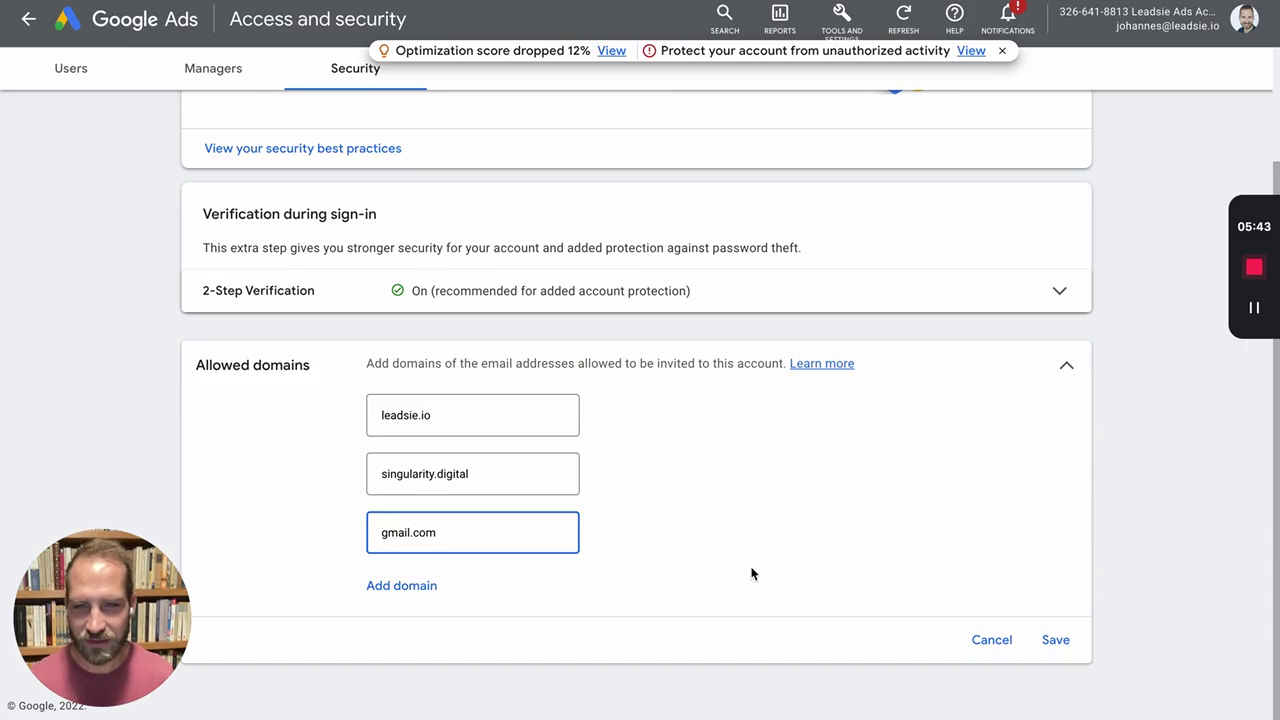
{"action": "left_click", "coordinate": [1055, 640]}
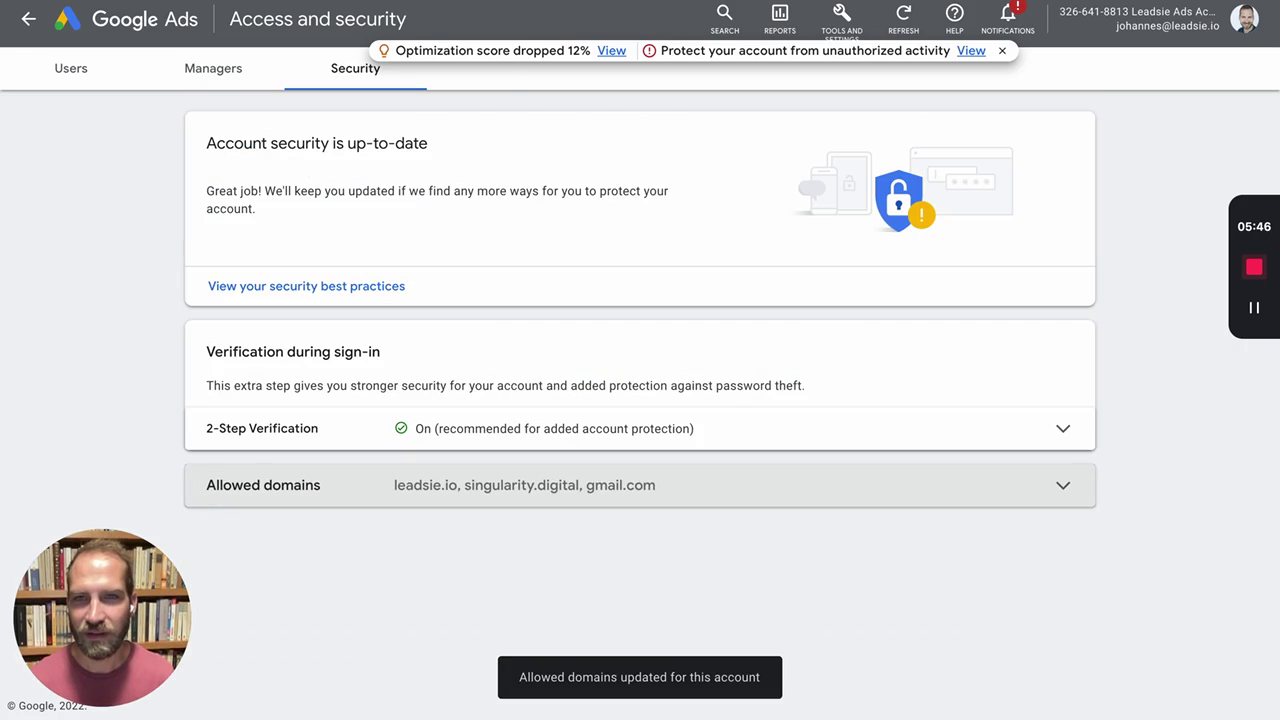
{"action": "key", "text": "ctrl+w"}
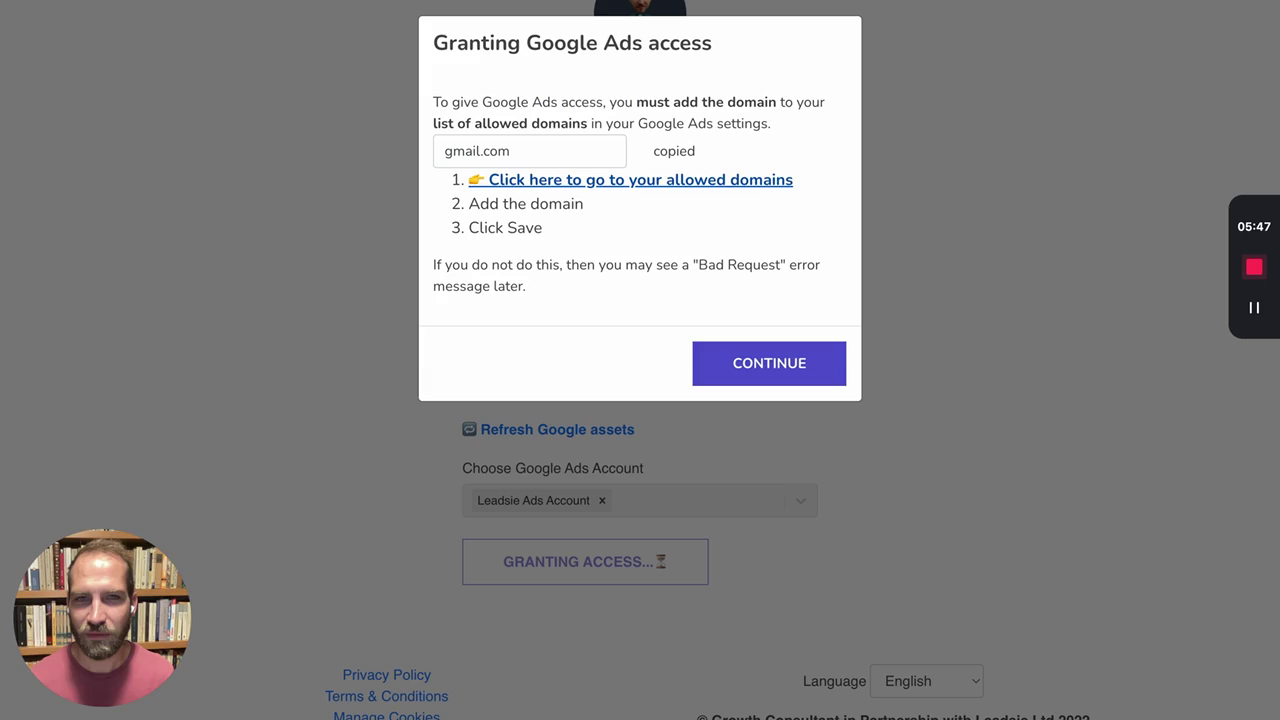
Continue the Granting Google Ads access dialog now that gmail.com is allowed
{"action": "left_click", "coordinate": [765, 366]}
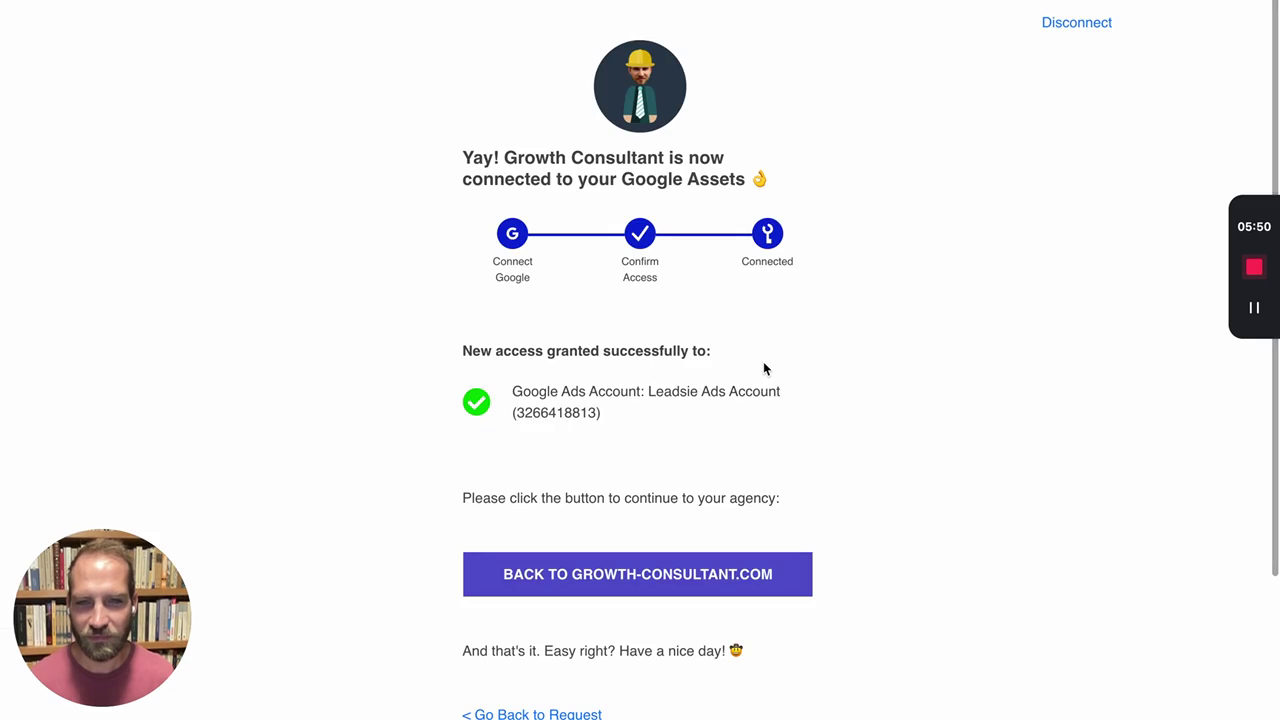